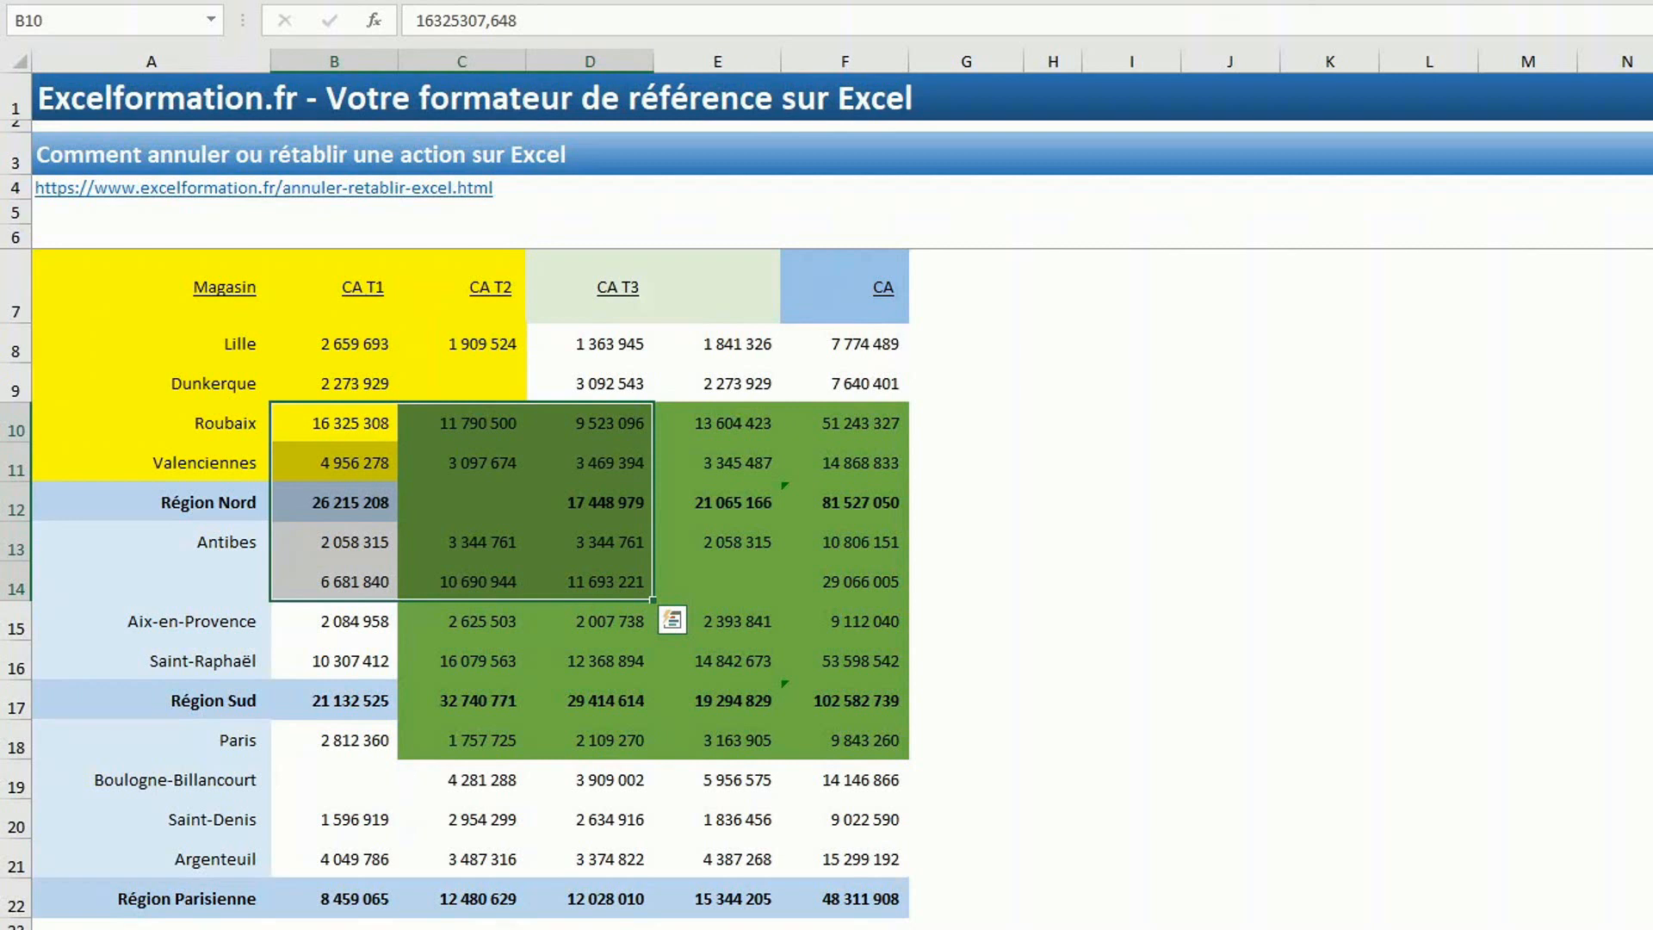
- Undo the most recent change made to the sales table
key(ctrl+z)
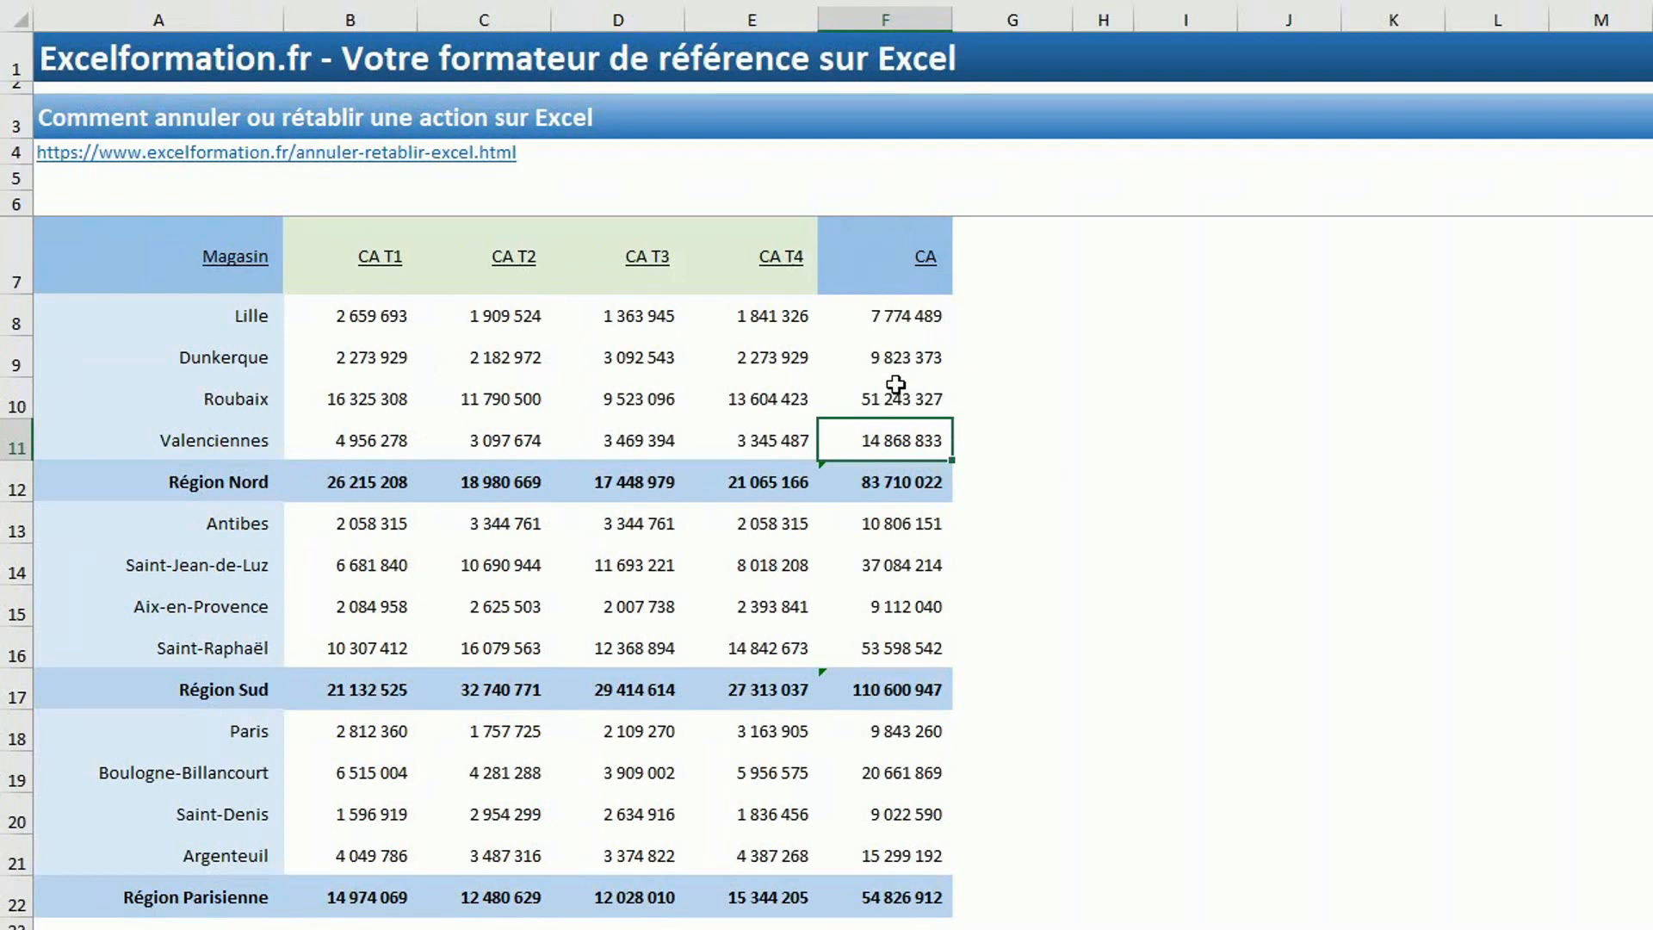
- Clear the contents of cells E7, C9 and C12 in the sales table
click(786, 258)
key(Delete)
key(Down)
key(Down)
key(Left)
key(Left)
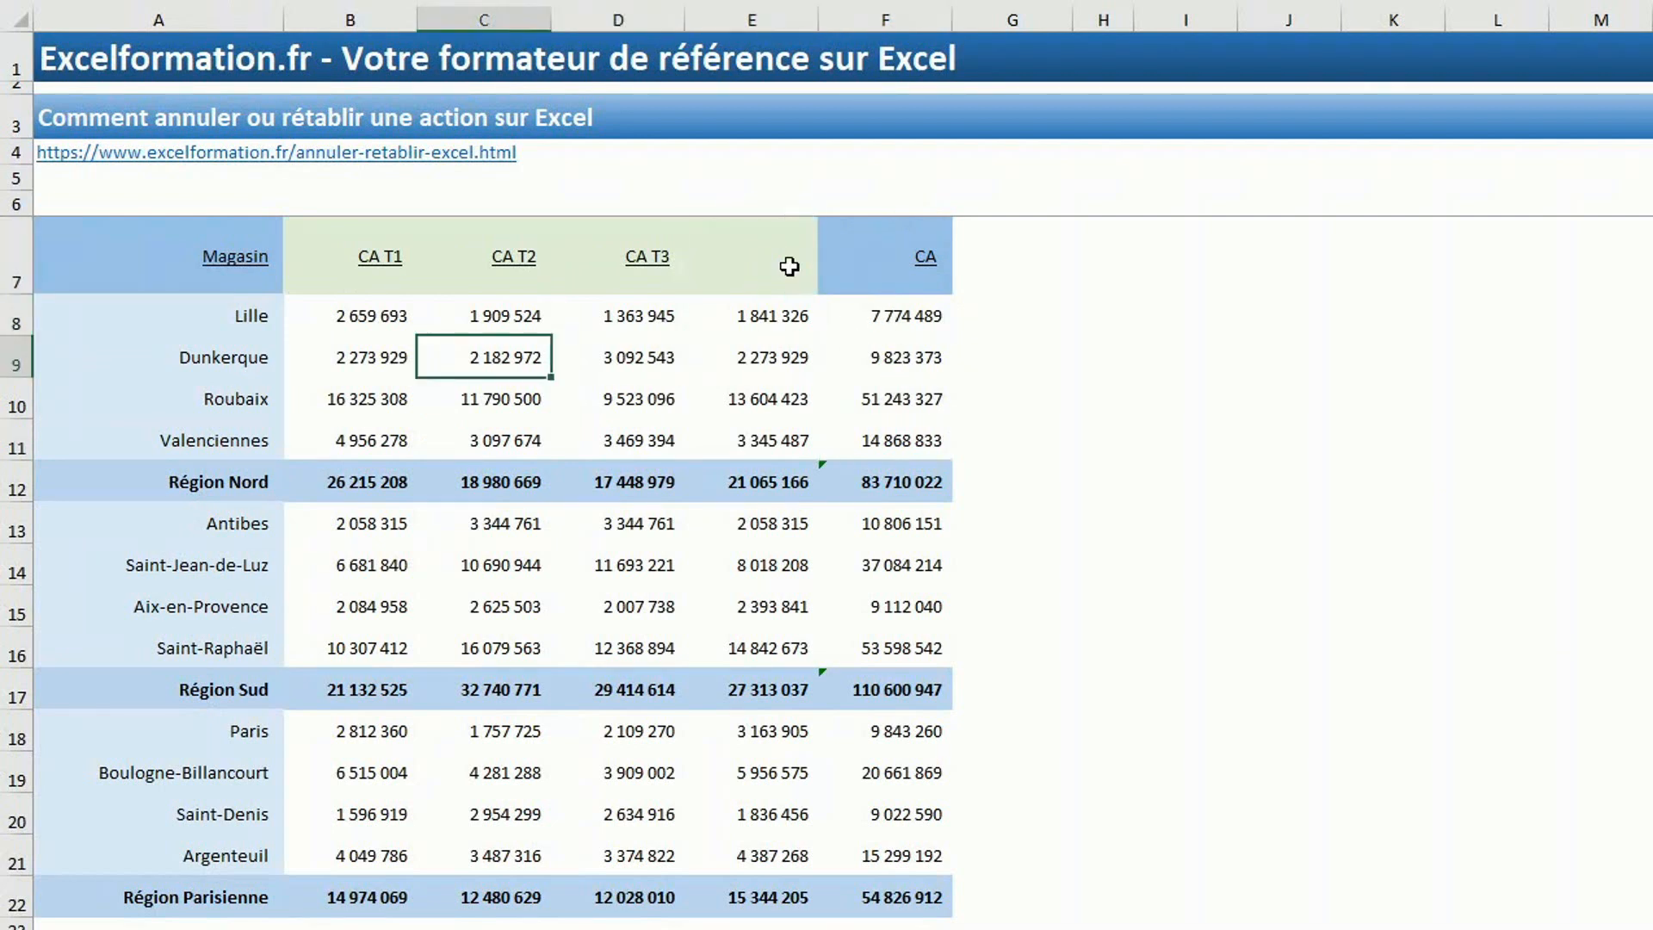
key(Delete)
key(Down)
key(Down)
key(Down)
key(Delete)
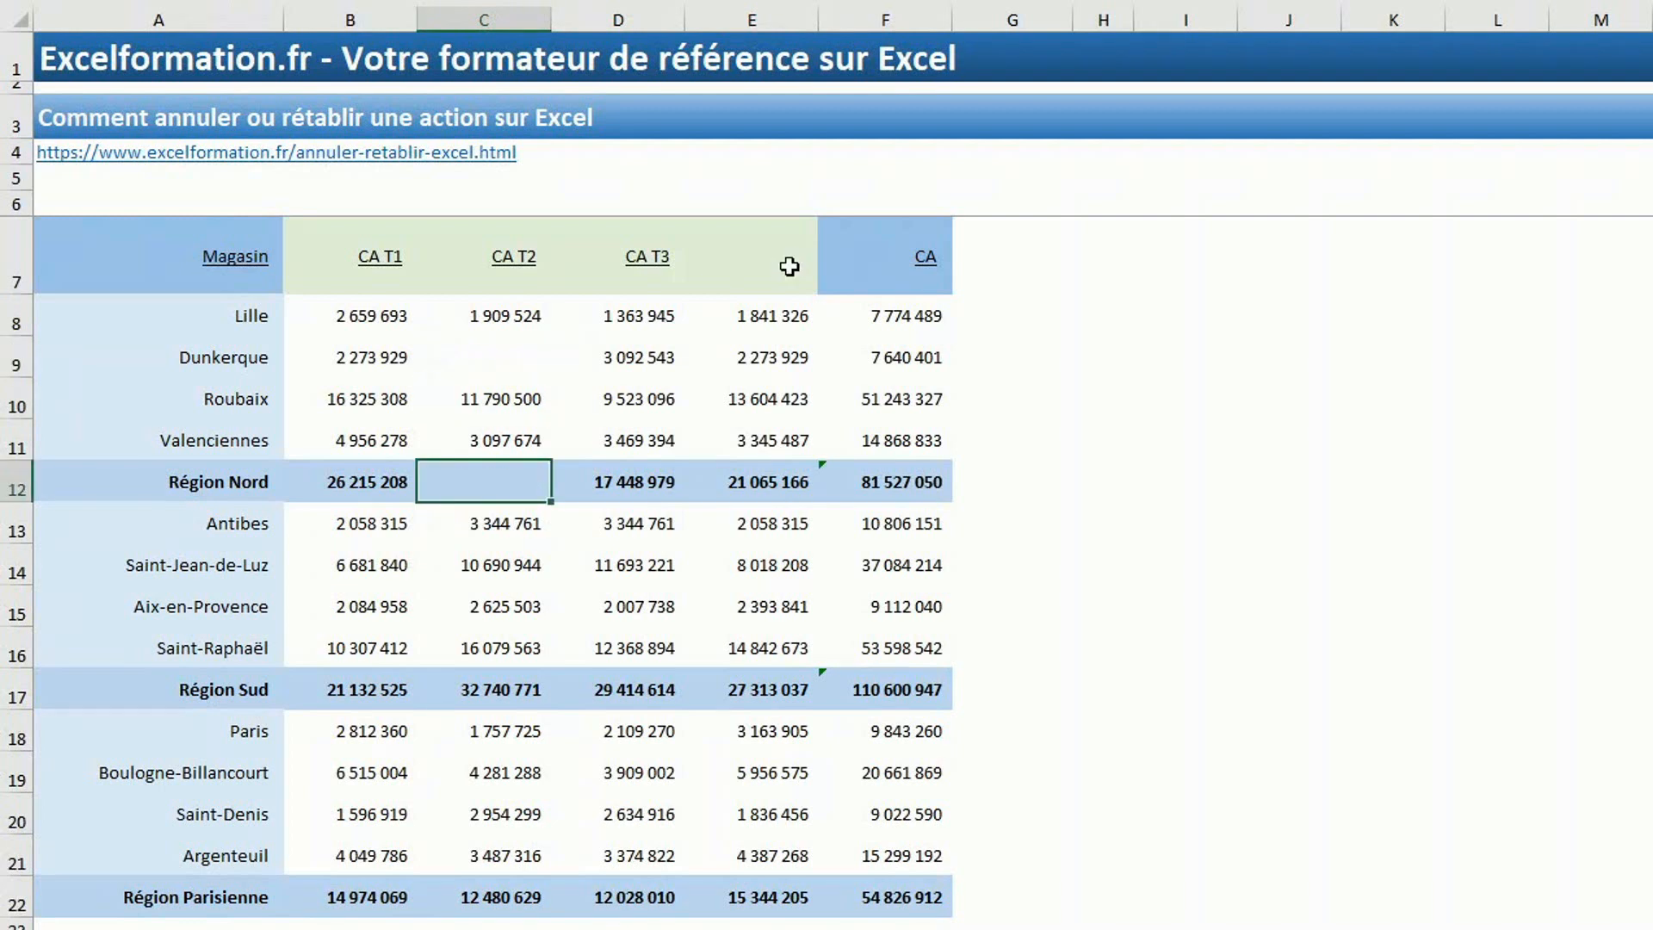
- Clear the contents of cells E14, A14 and B19 in the sales table
key(Right)
key(Right)
key(Down)
key(Down)
key(Delete)
key(Right)
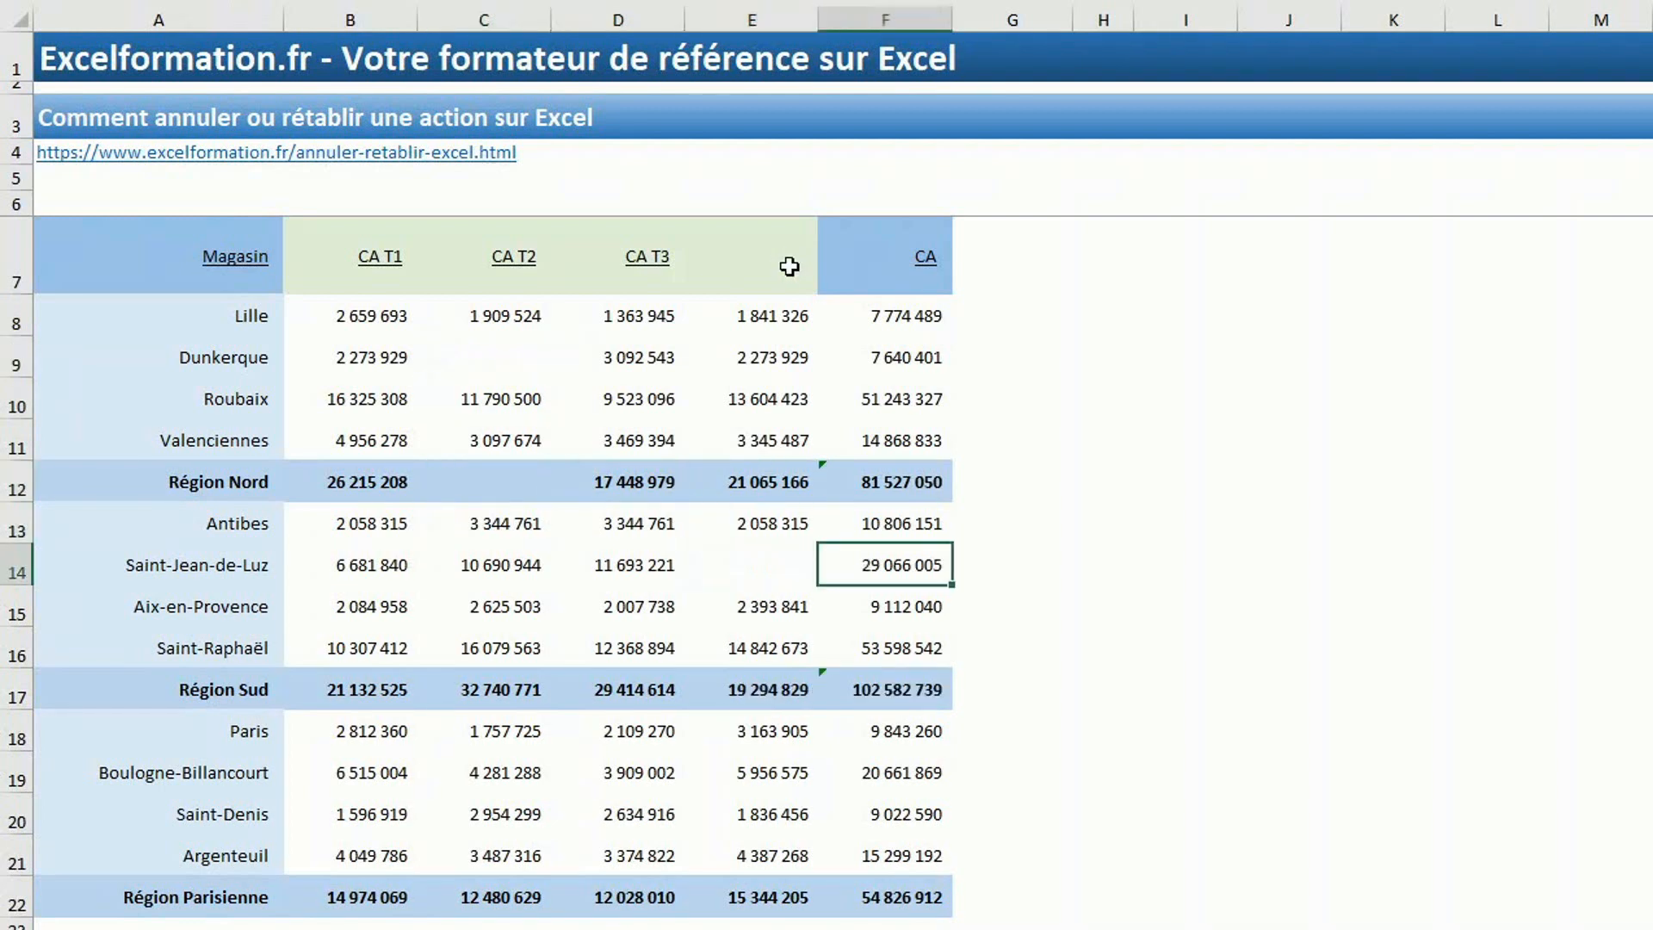
key(Left)
key(Left)
key(Left)
key(Left)
key(Left)
key(Delete)
key(Down)
key(Down)
key(Down)
key(Down)
key(Down)
key(Right)
key(Delete)
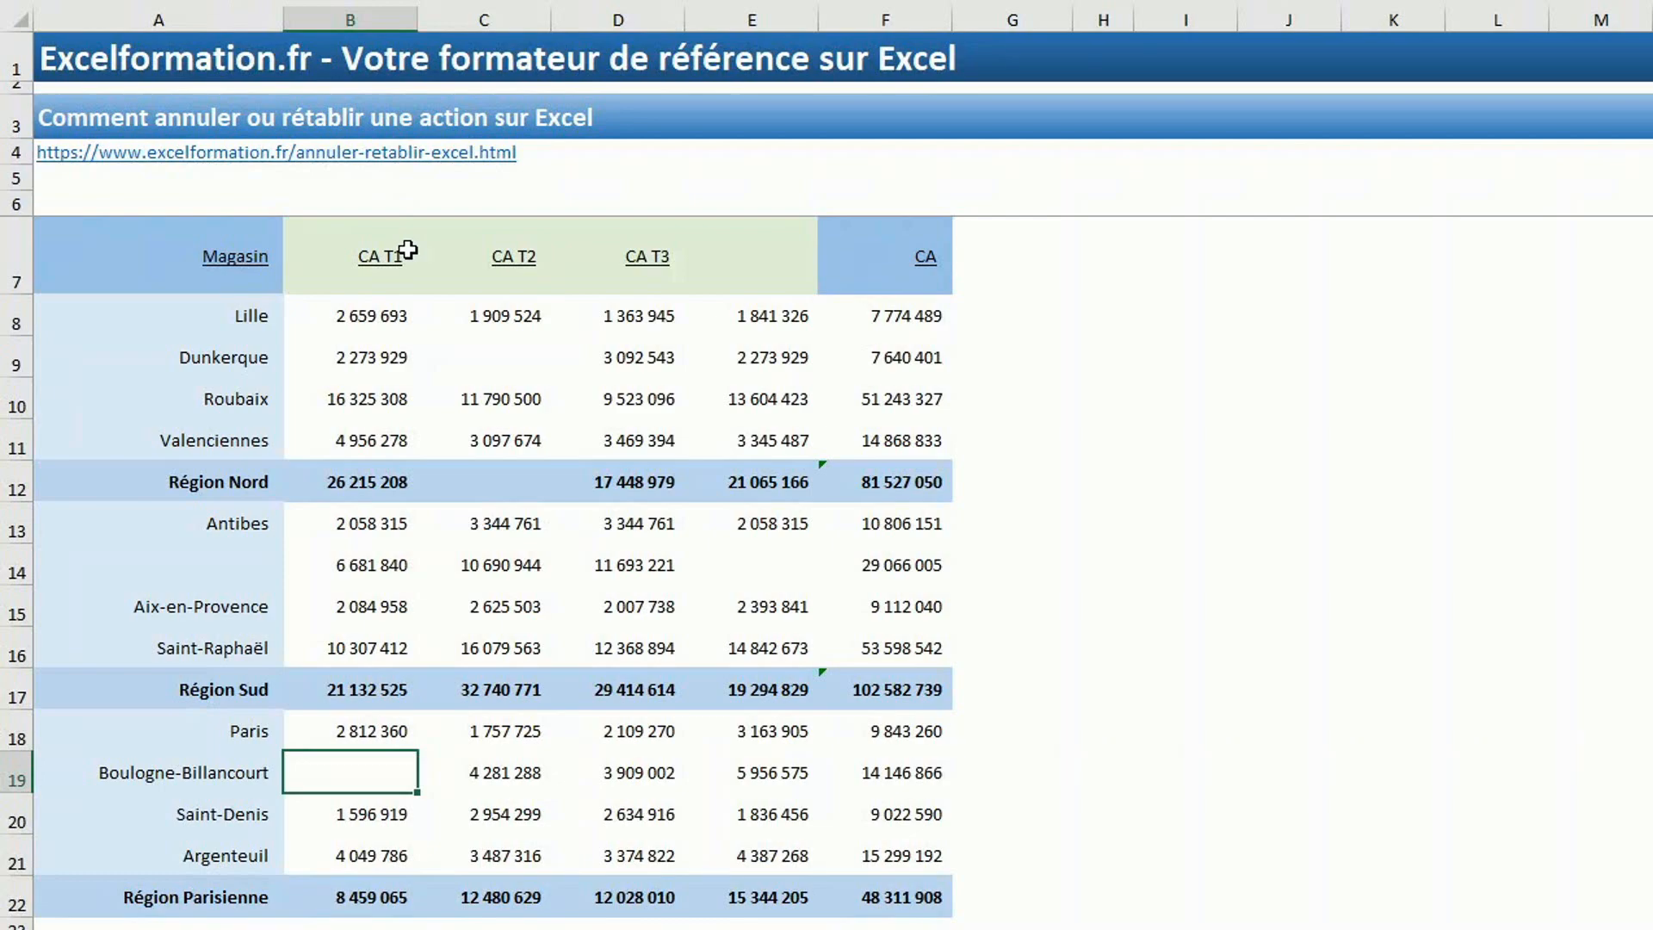
- Fill the range A7:C11 with yellow and the range C10:F18 with green
drag(243, 262, 482, 440)
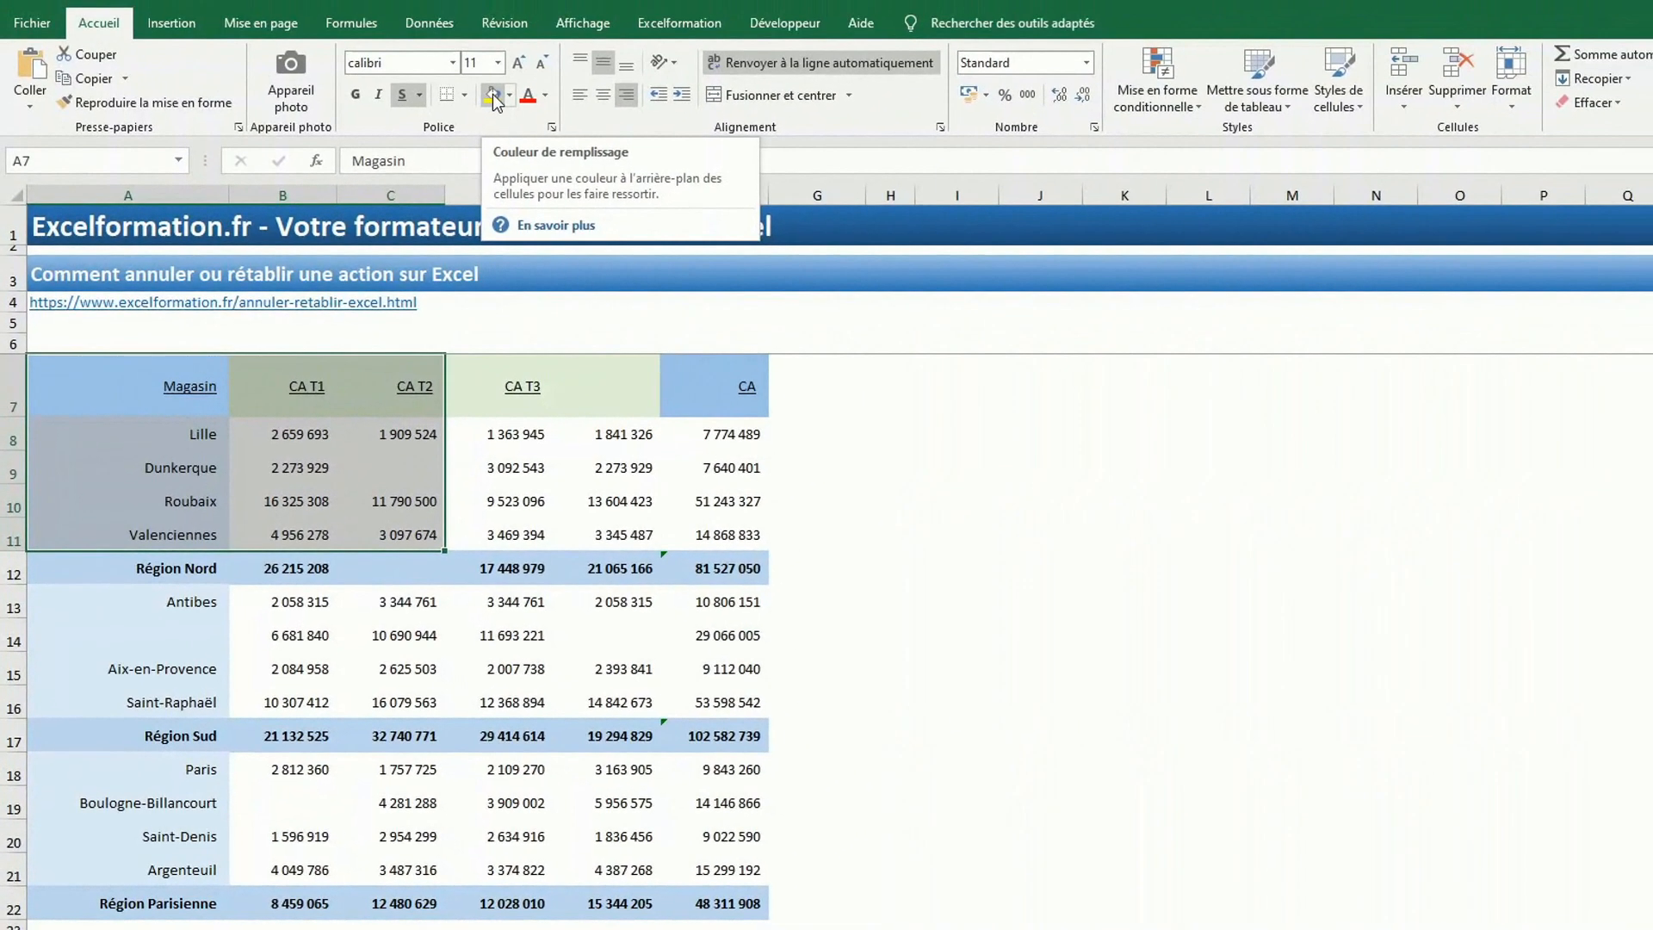
click(502, 78)
drag(386, 500, 732, 770)
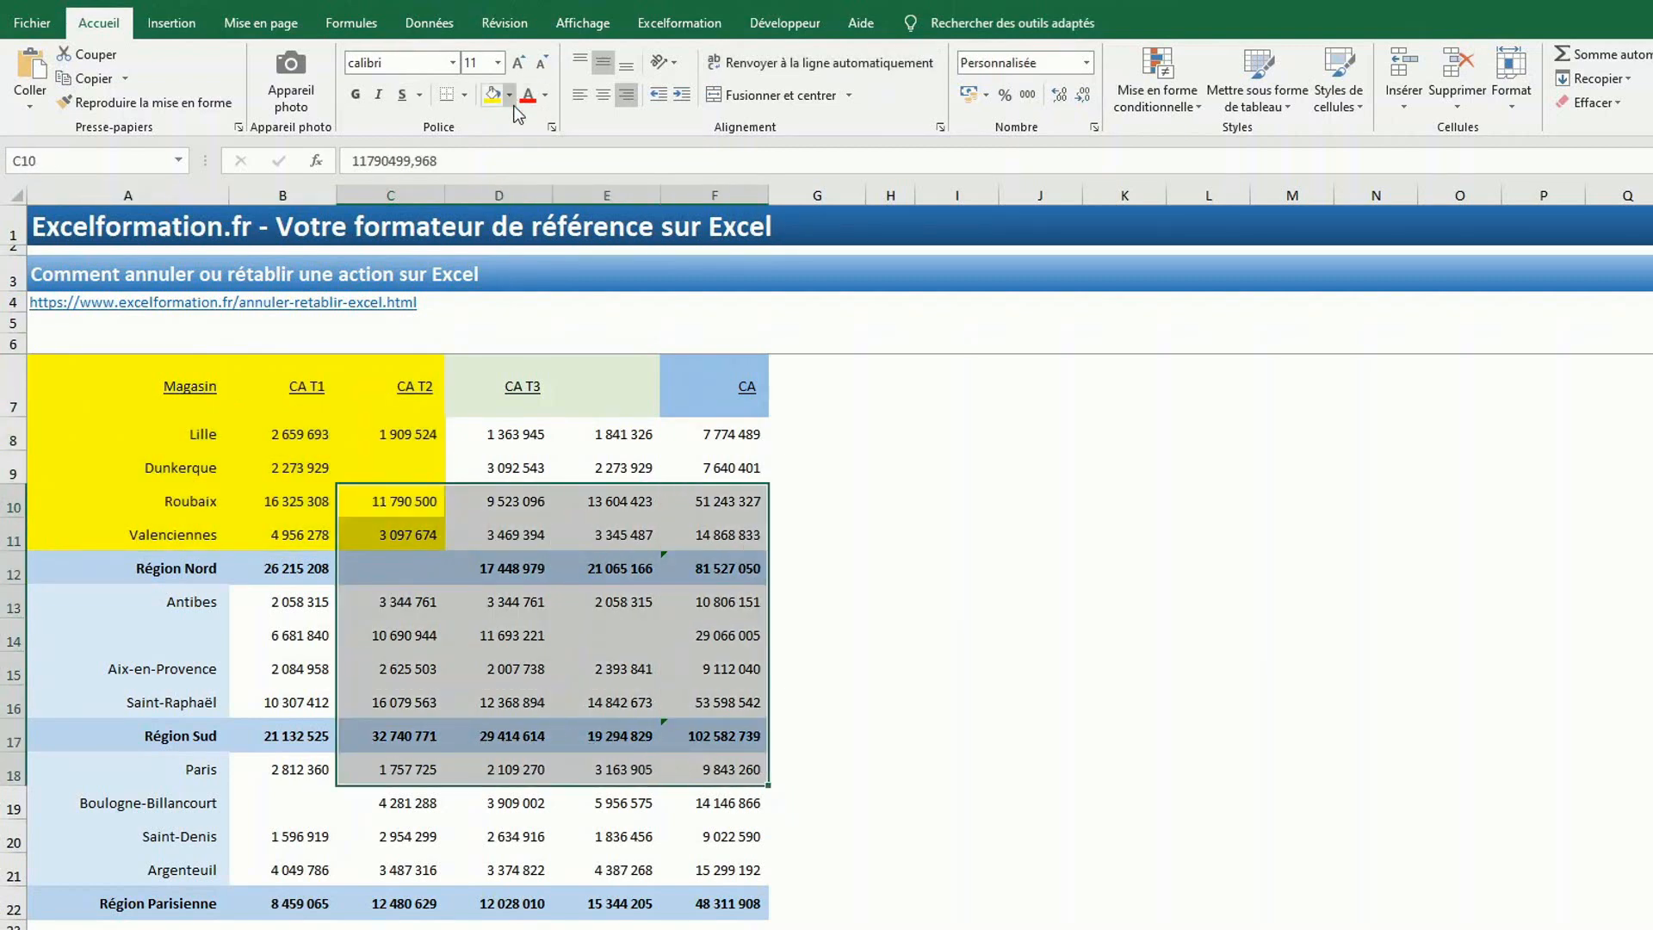
click(508, 95)
- Fill the range B10:D14 with red
drag(283, 501, 447, 639)
click(509, 94)
click(508, 263)
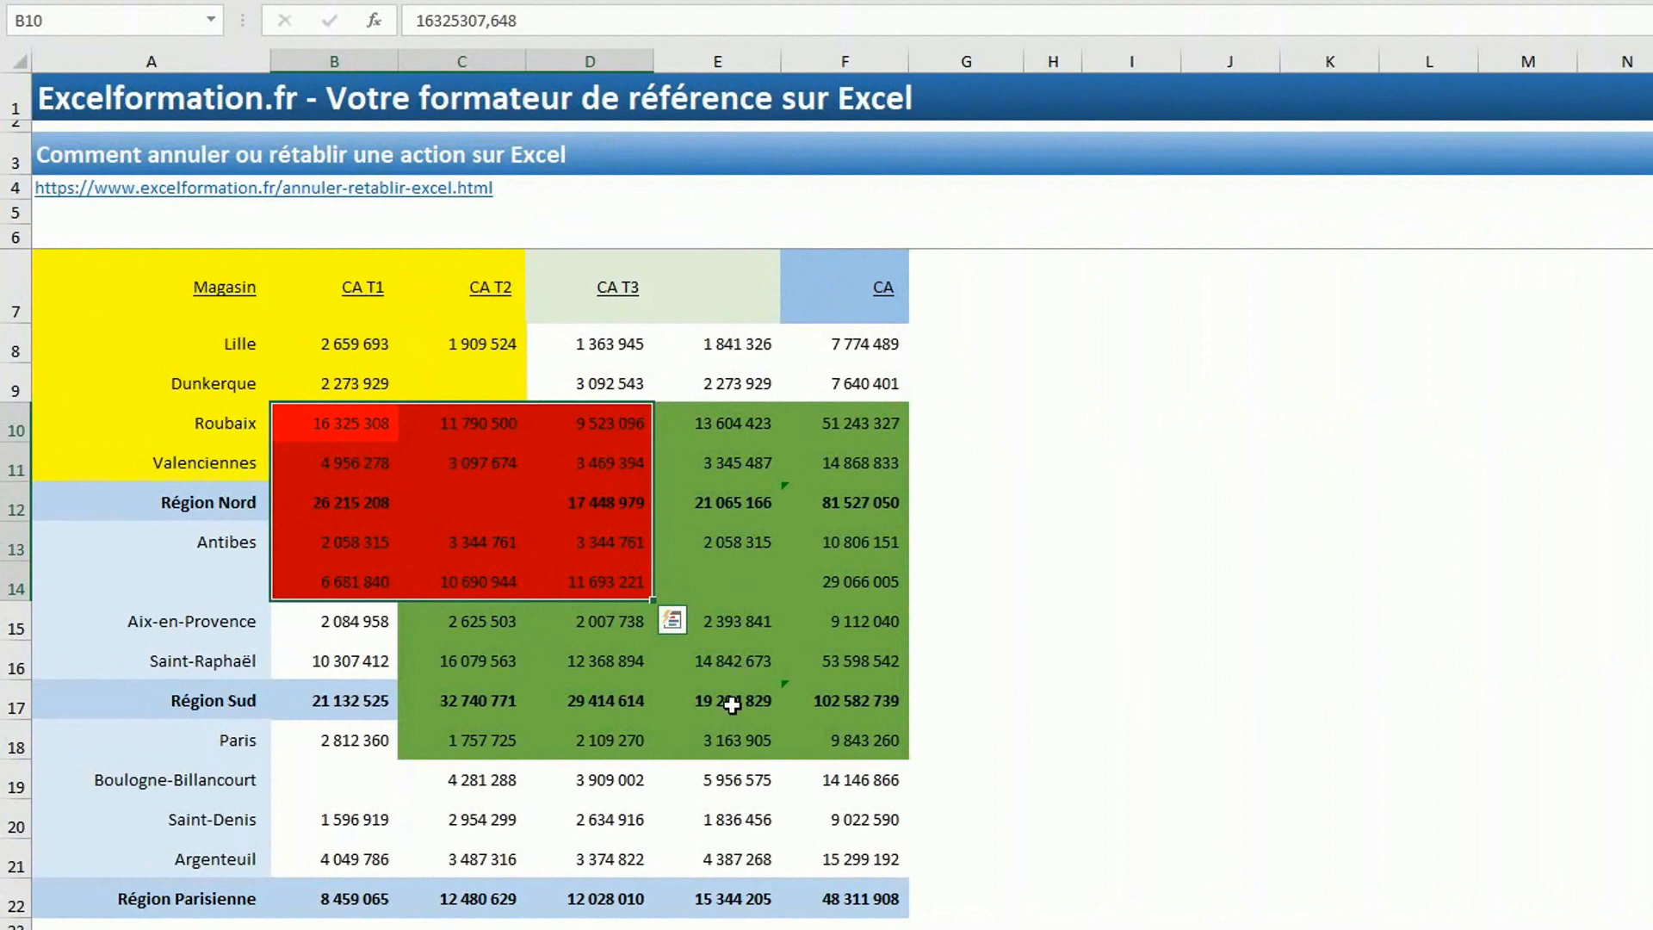
- Extend the summed range in E17 so its formula is =SOMME(C9:E16)
click(731, 705)
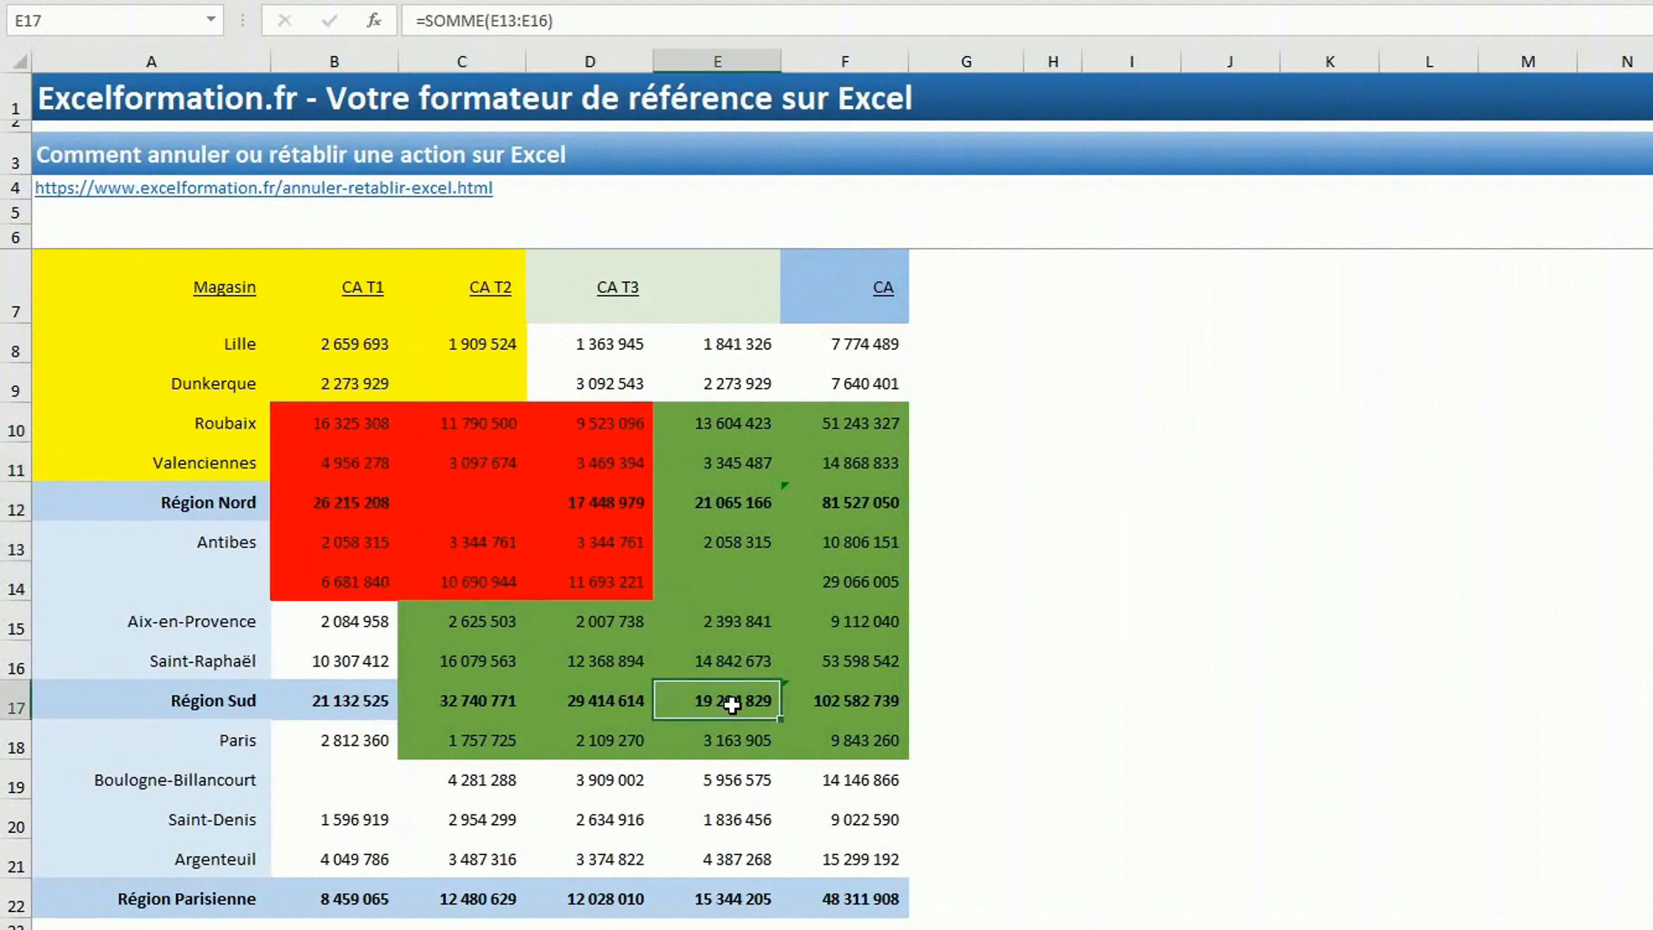
double_click(731, 705)
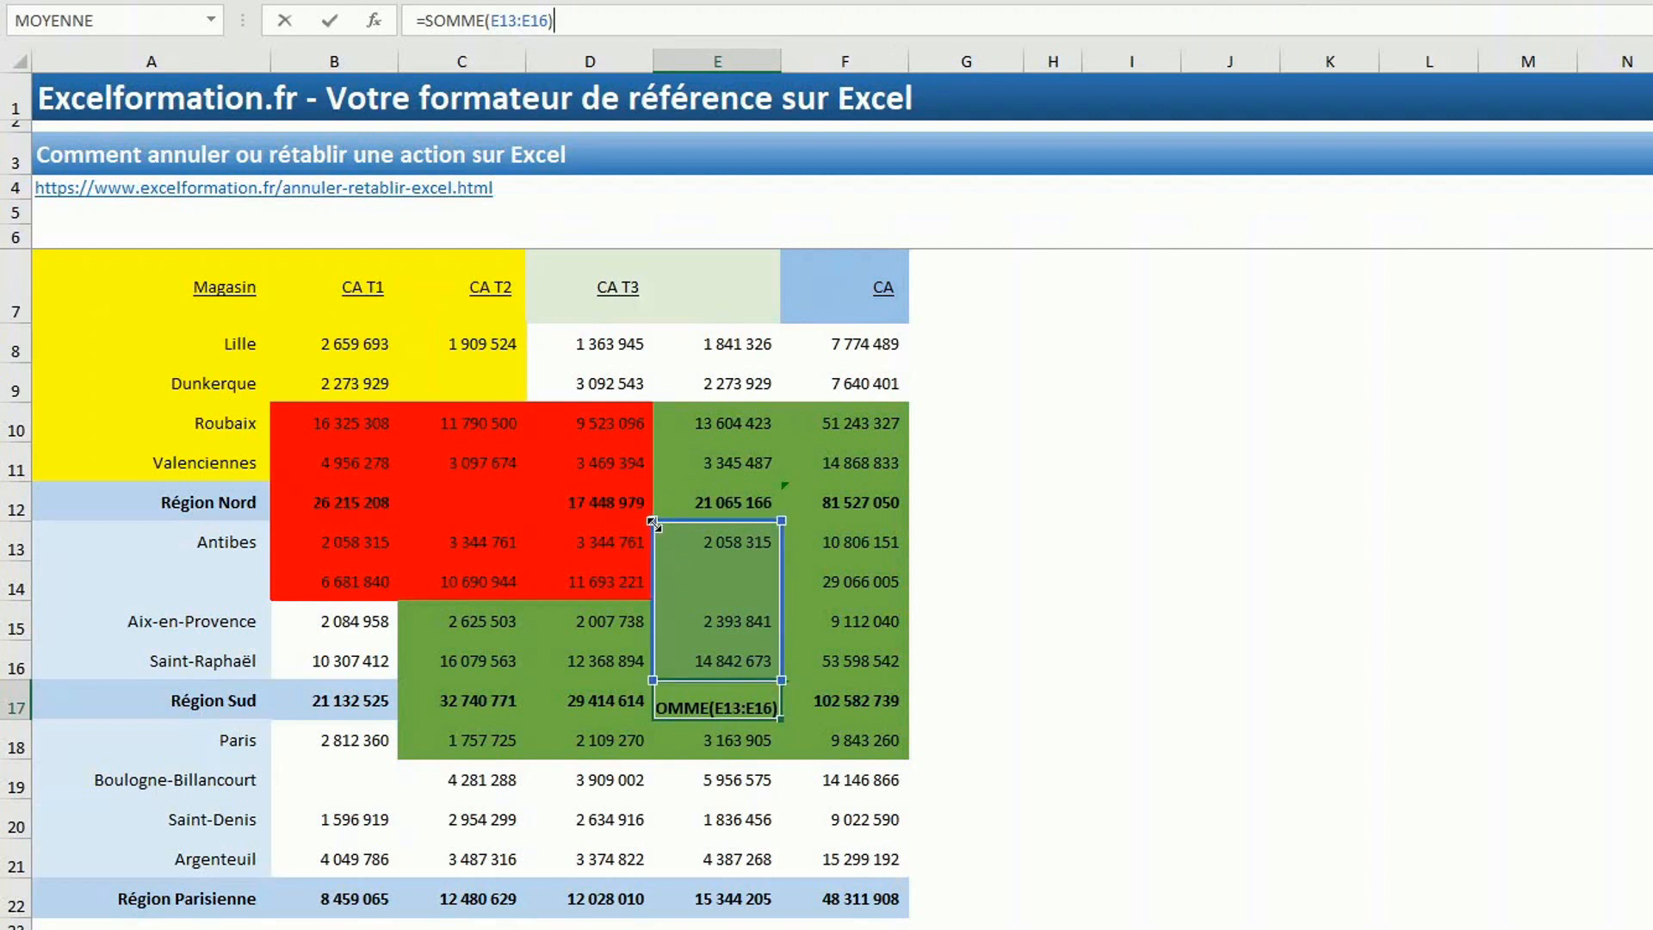
drag(653, 521, 372, 367)
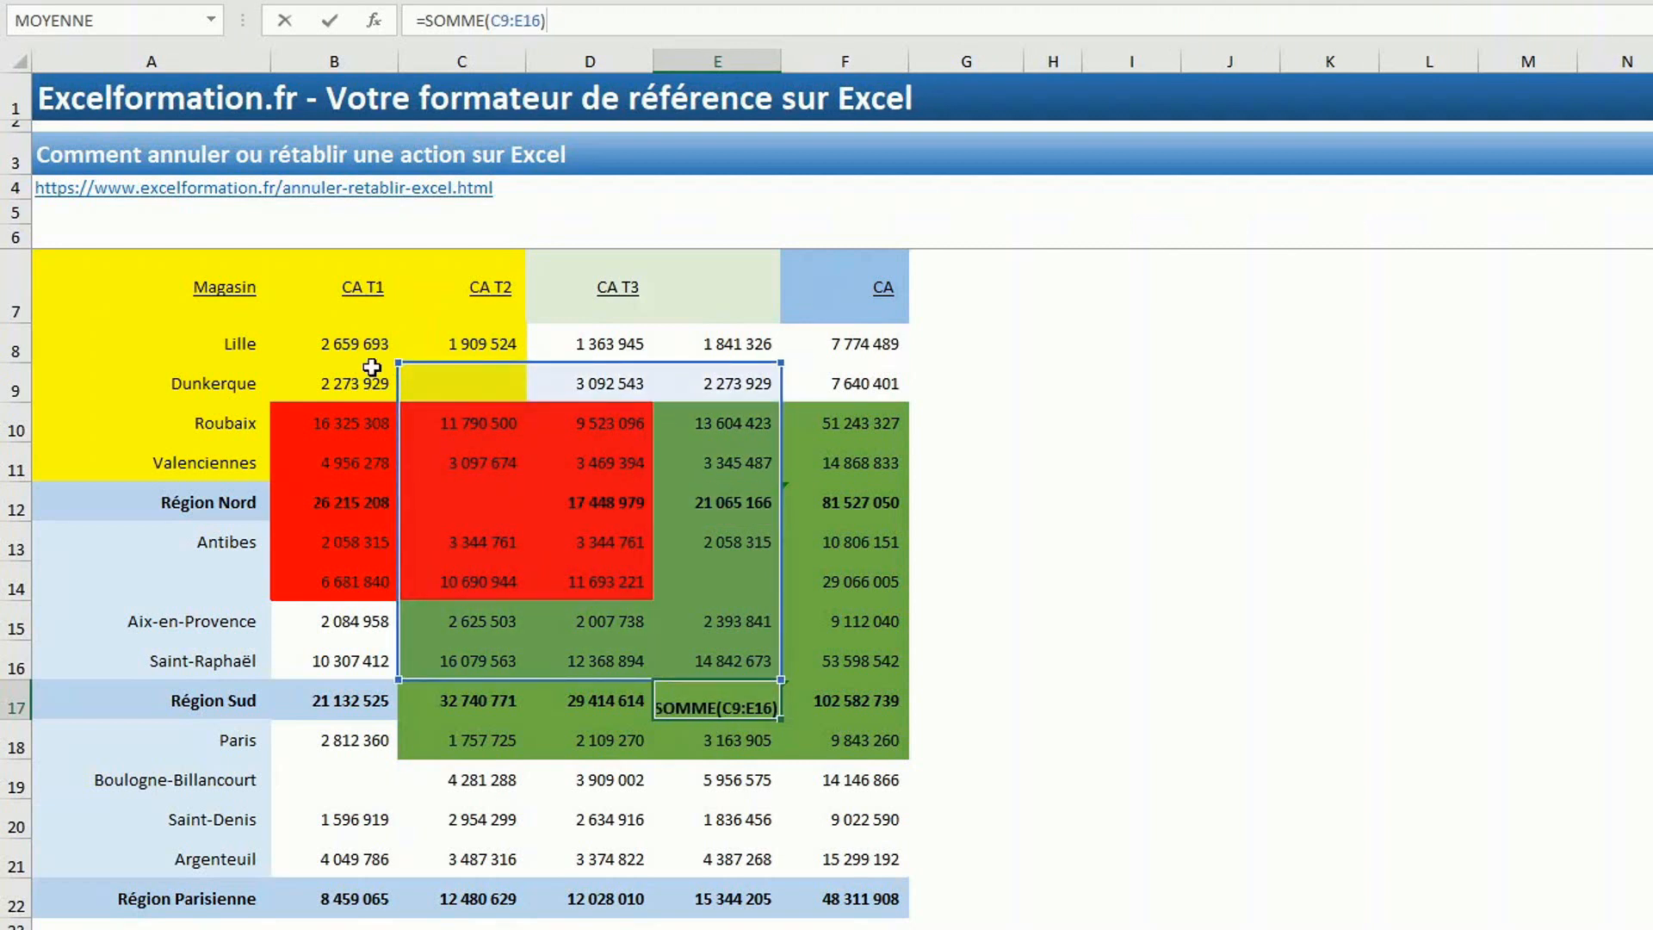
key(Return)
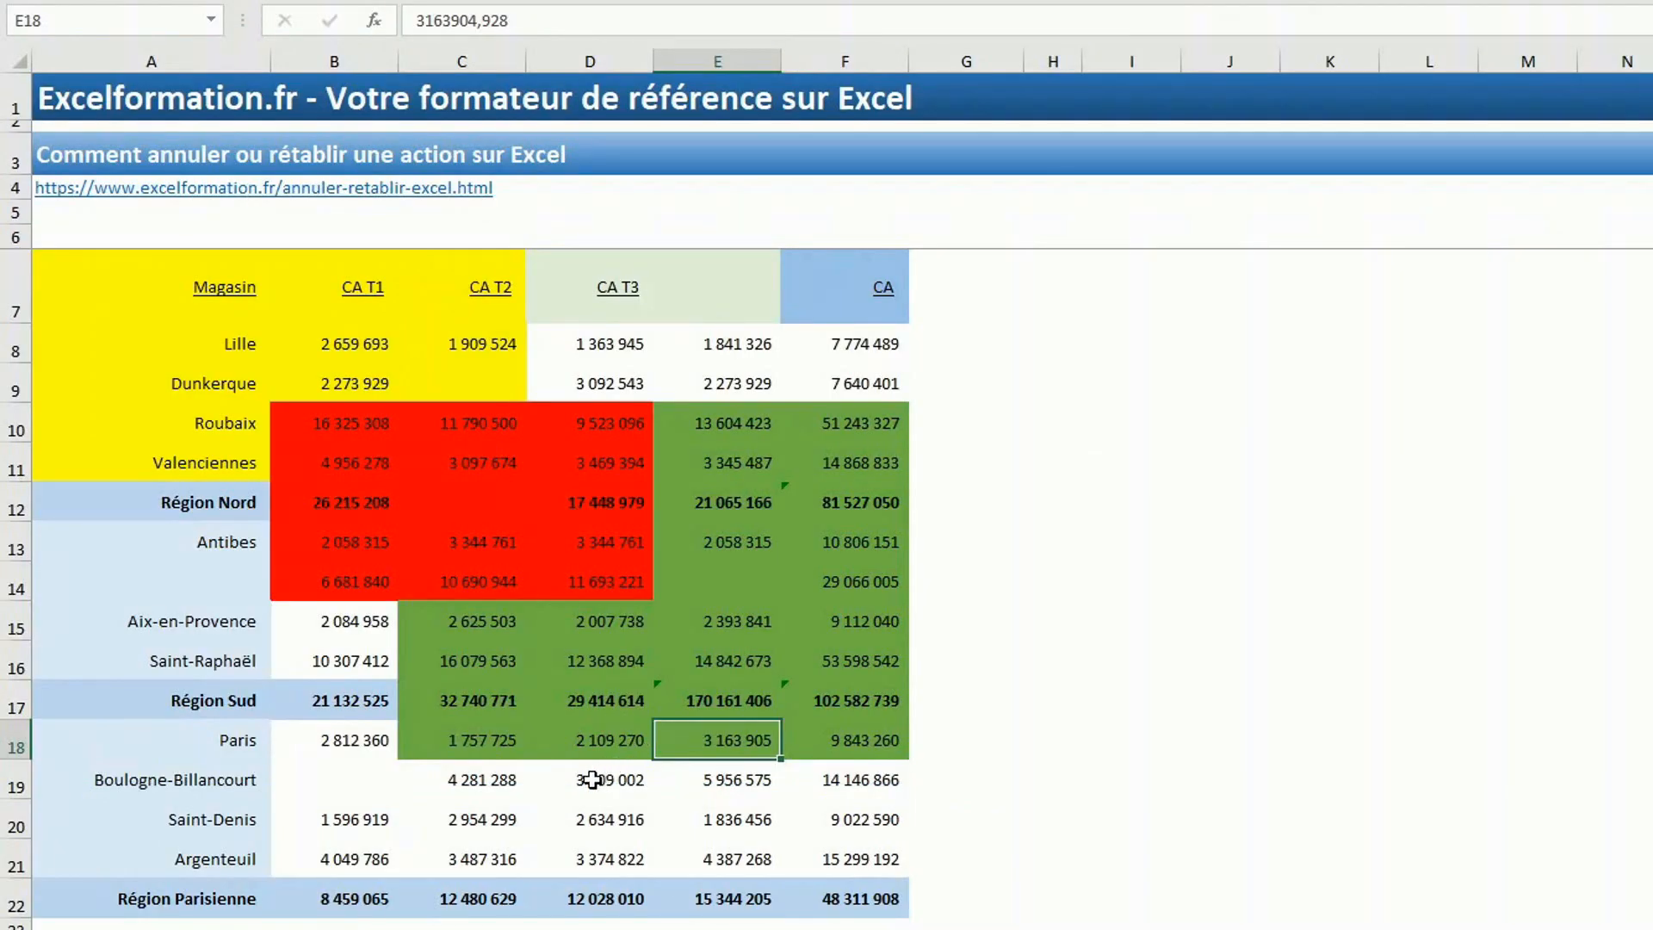
- Try extending the summed range in D22 to C13:D21, and cancel the formula edit without saving it
click(611, 904)
double_click(611, 906)
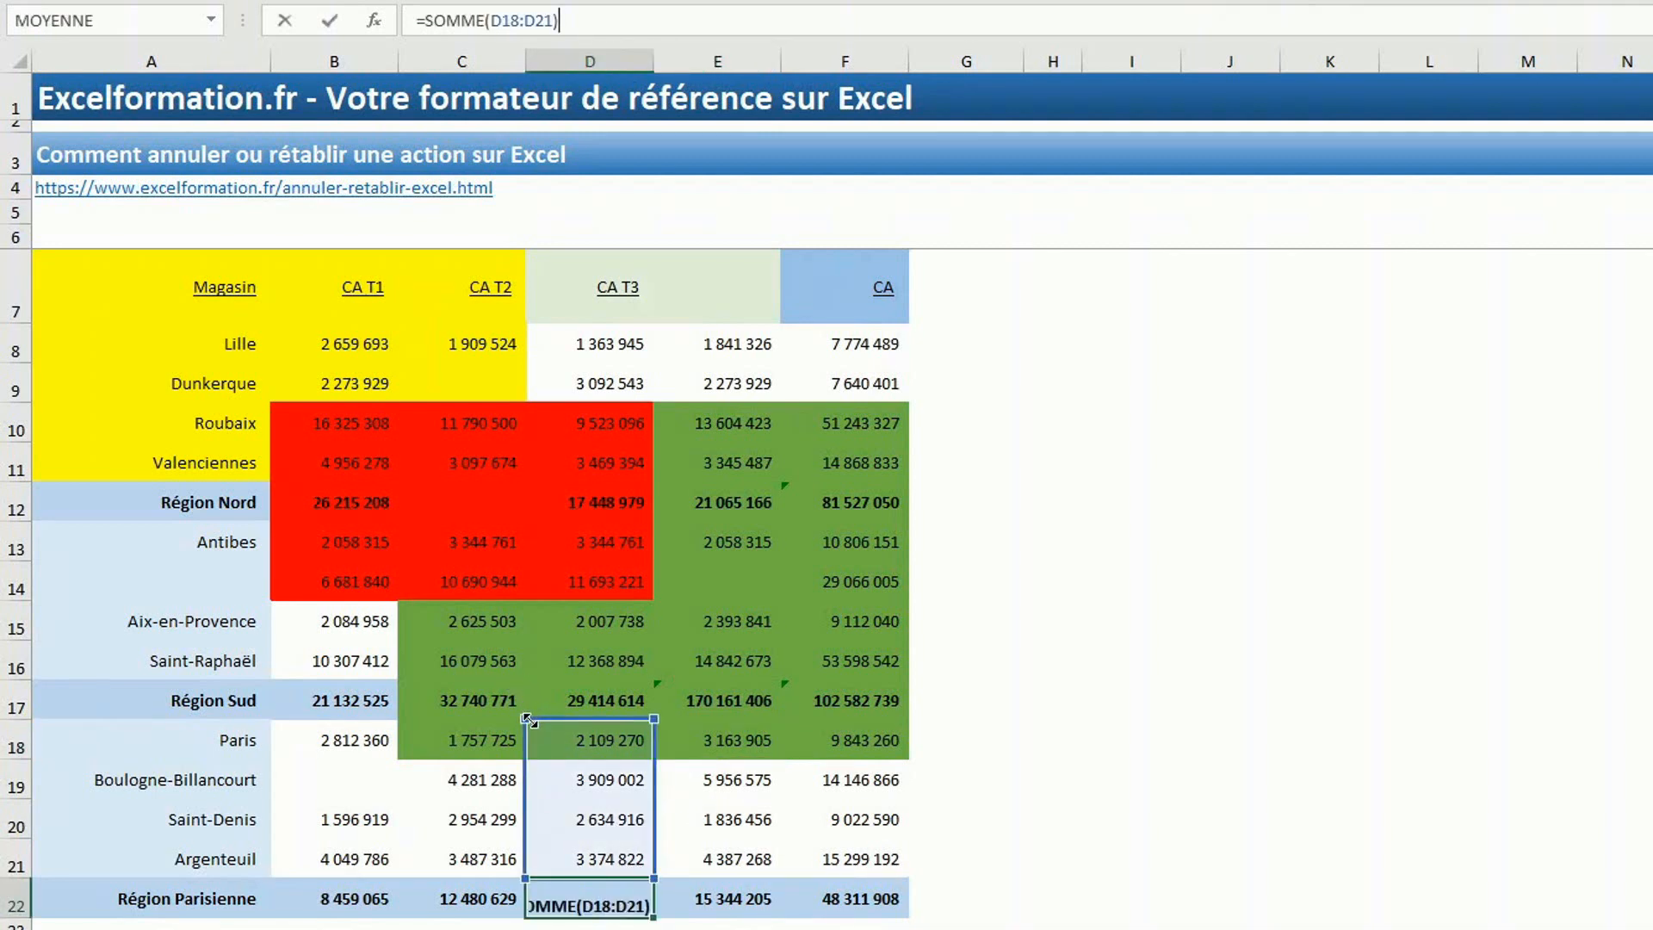
drag(527, 719, 350, 538)
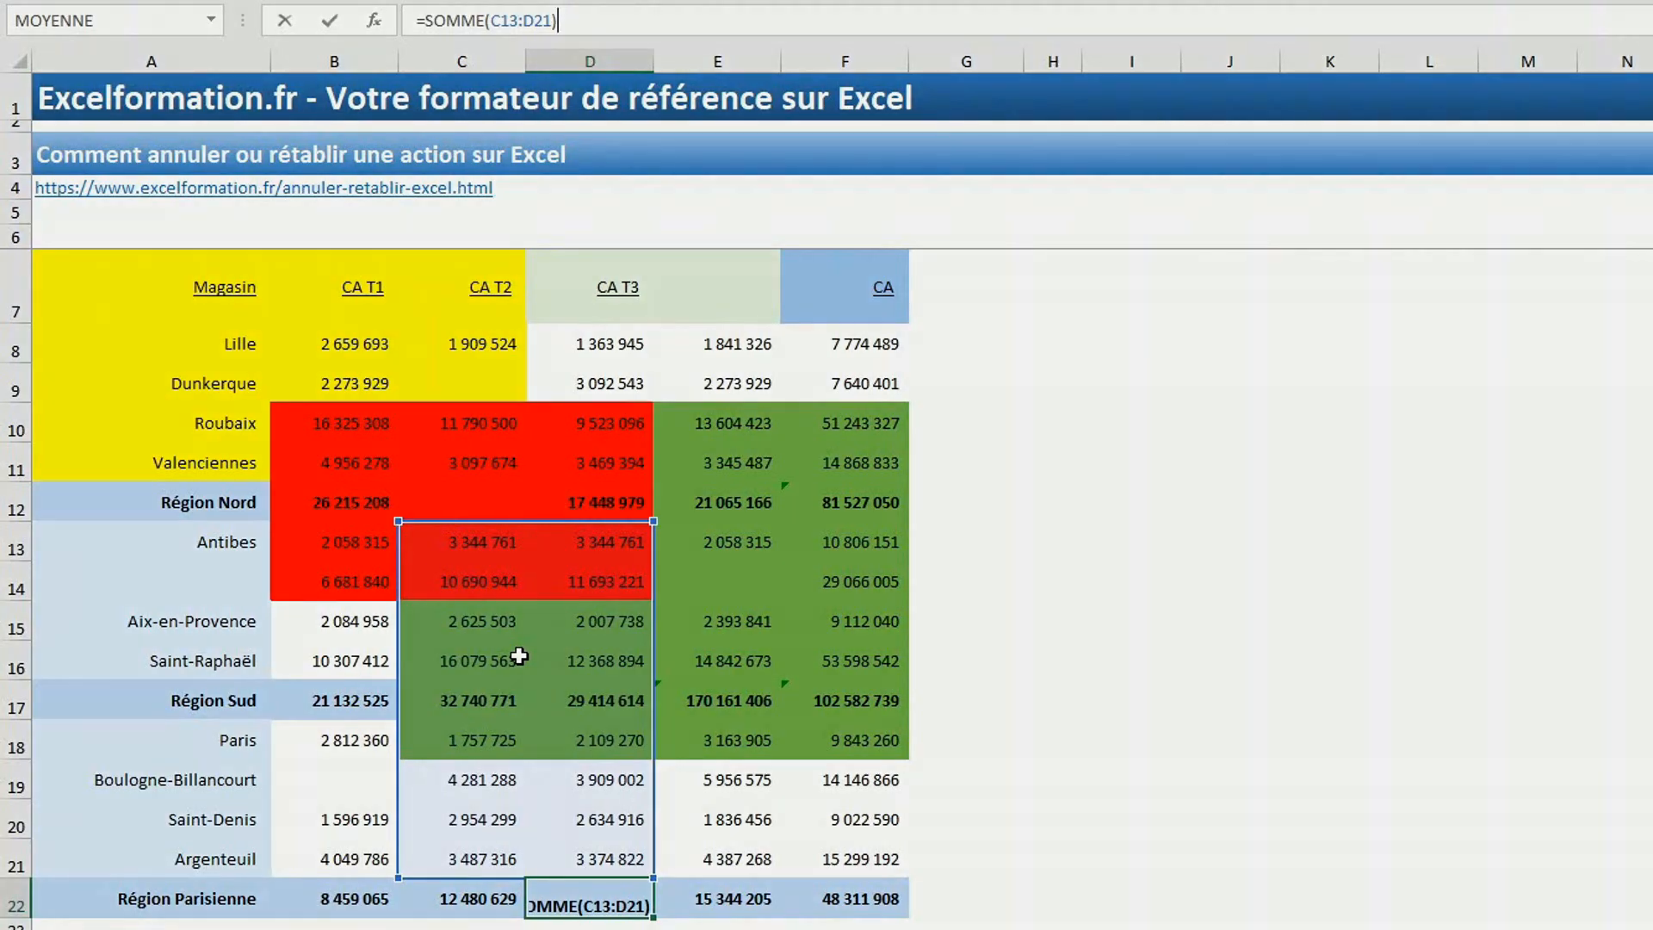
key(Escape)
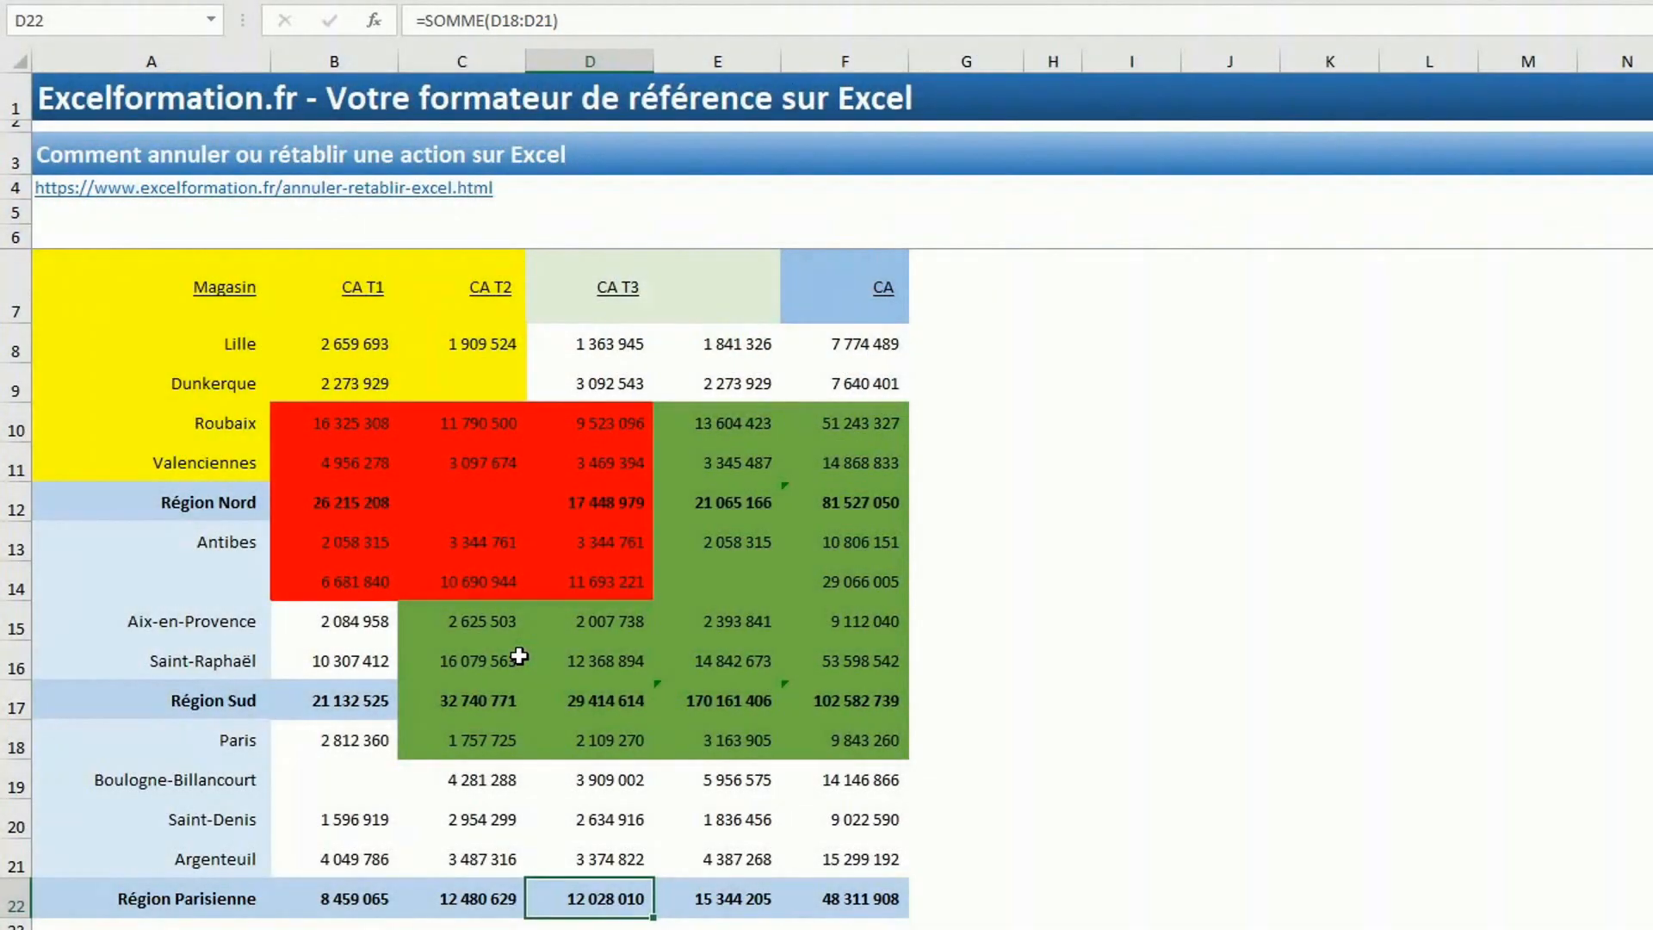
key(F2)
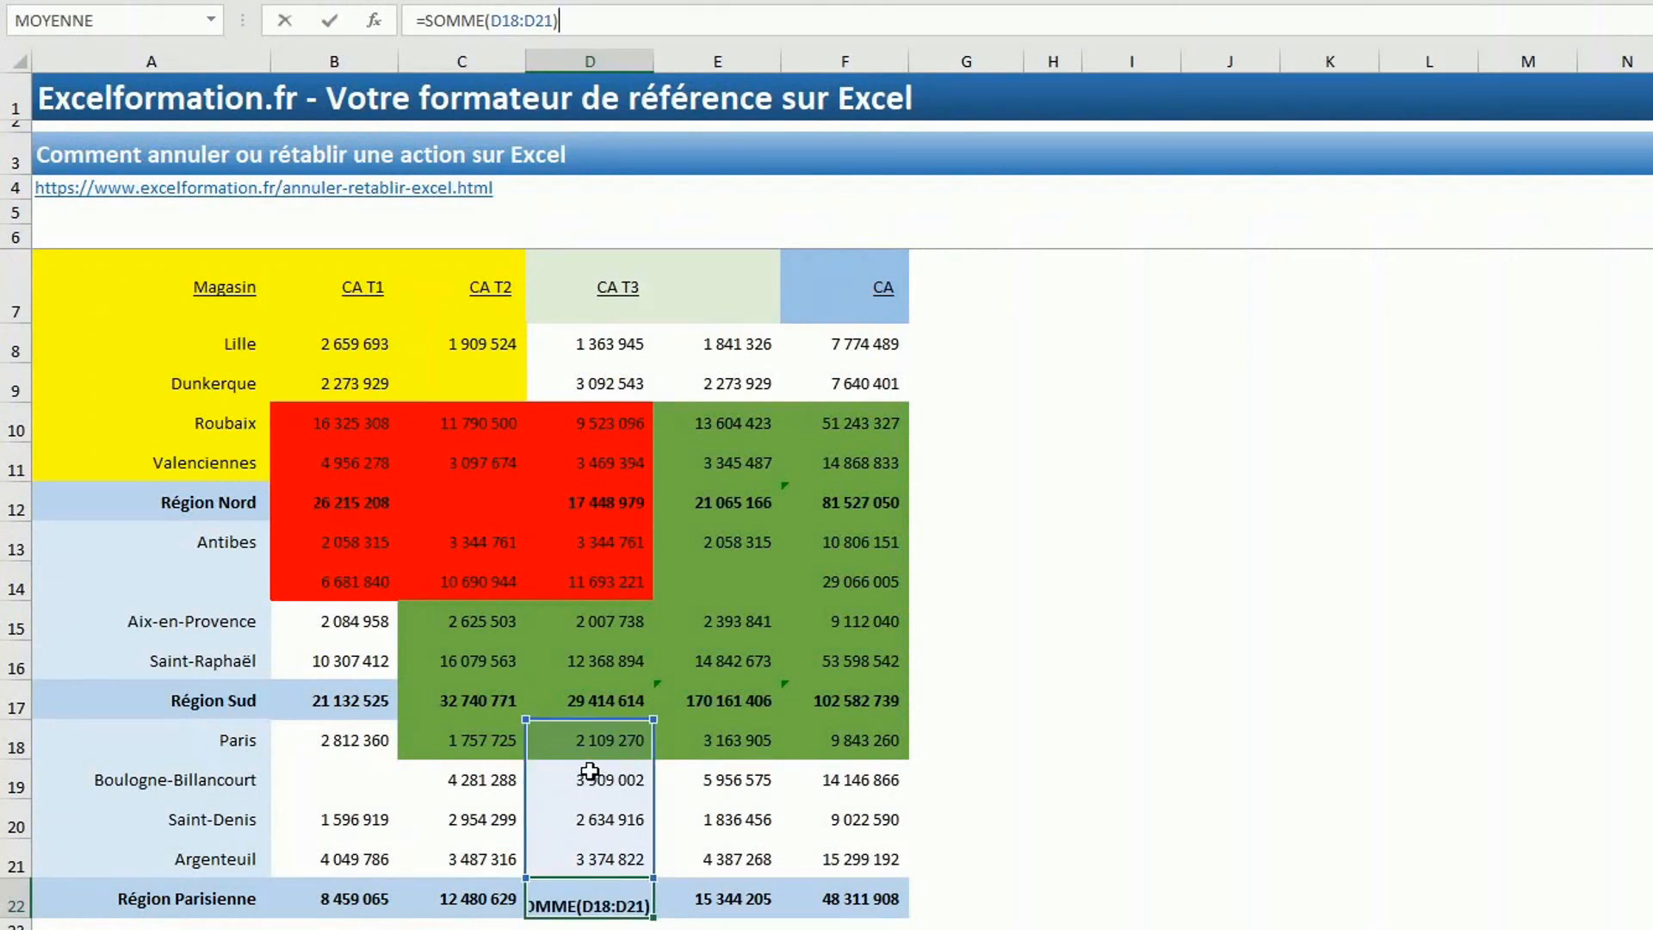
key(Escape)
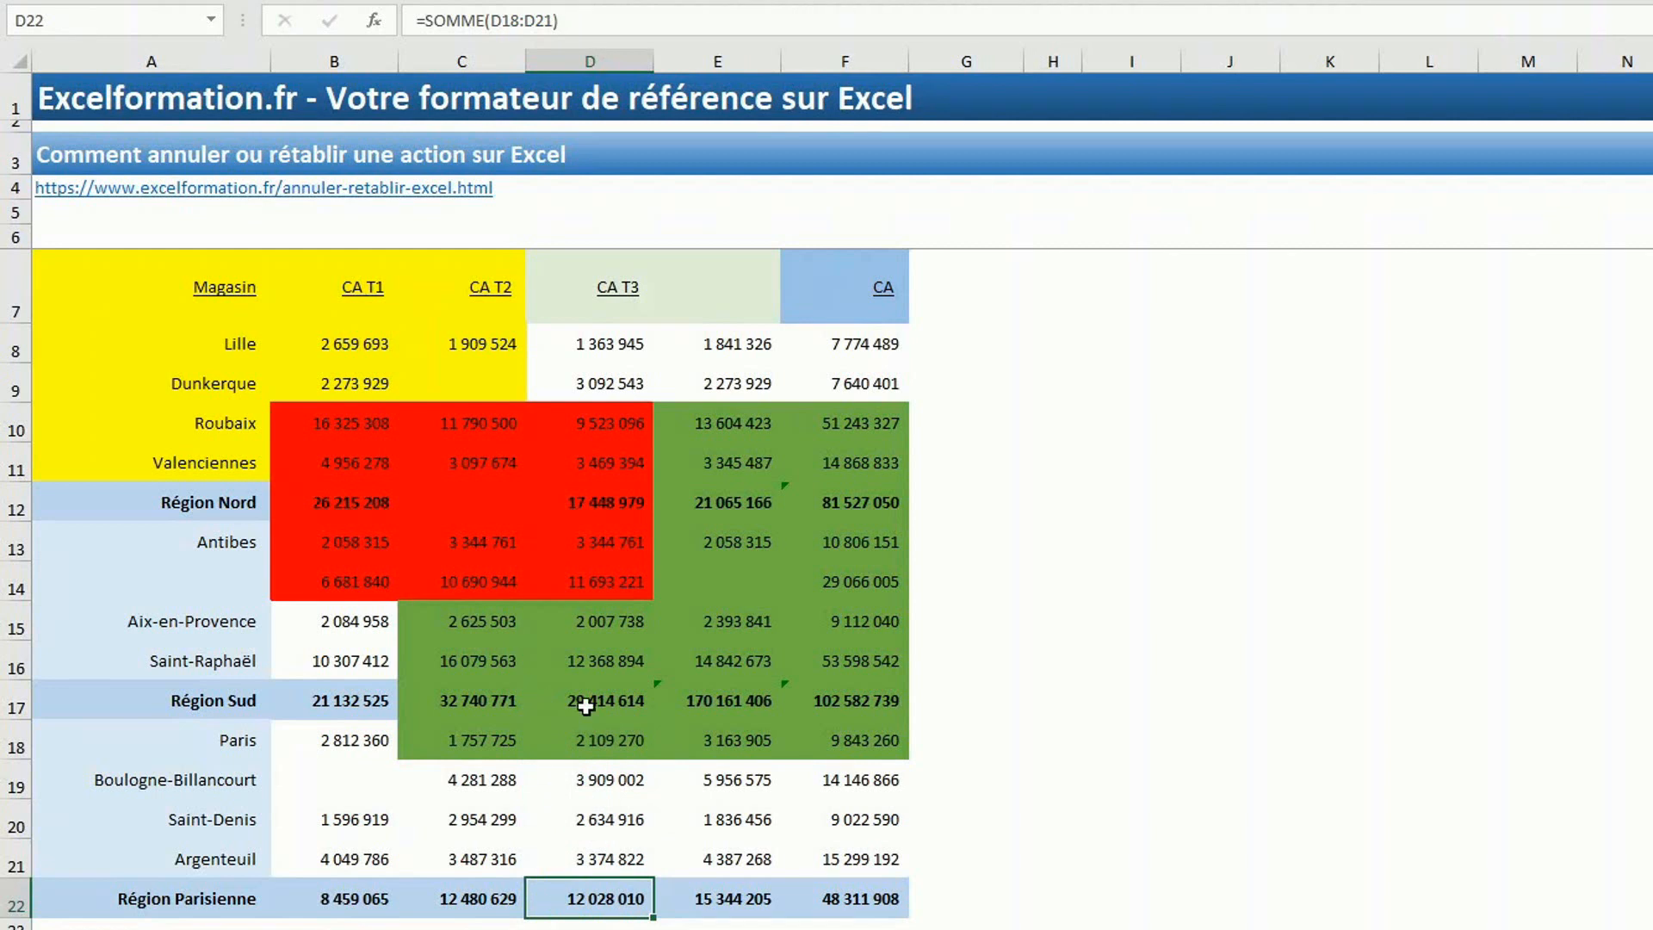
- Undo, one action at a time, the formula change in E17, the red fill and the green fill
click(723, 700)
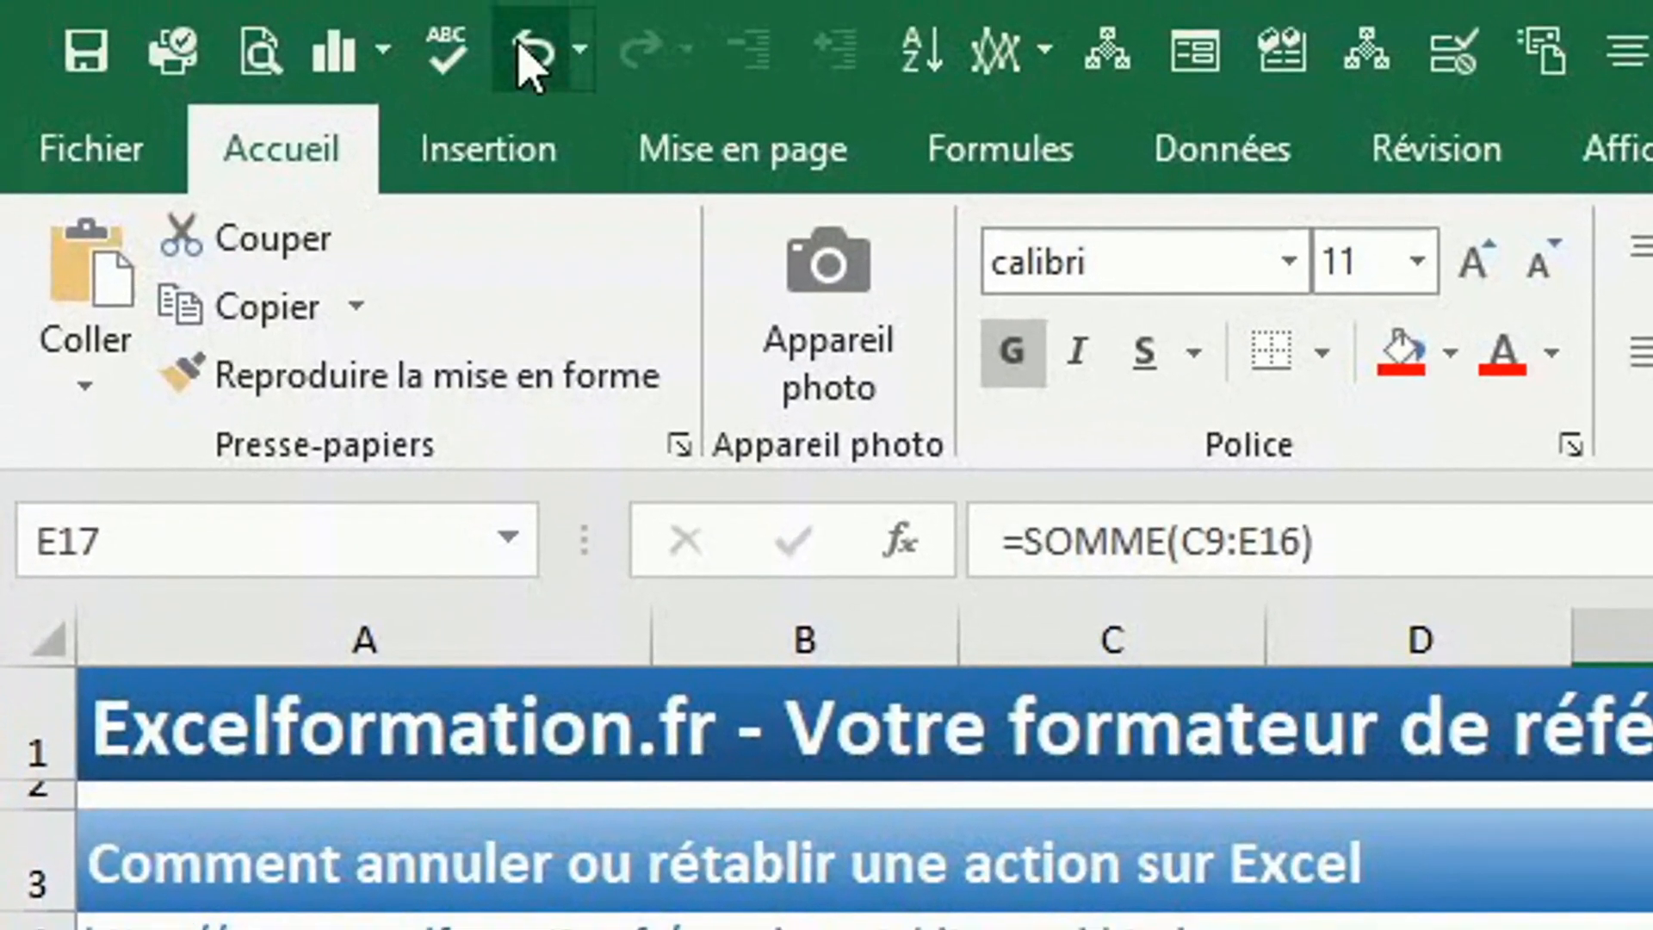
click(533, 44)
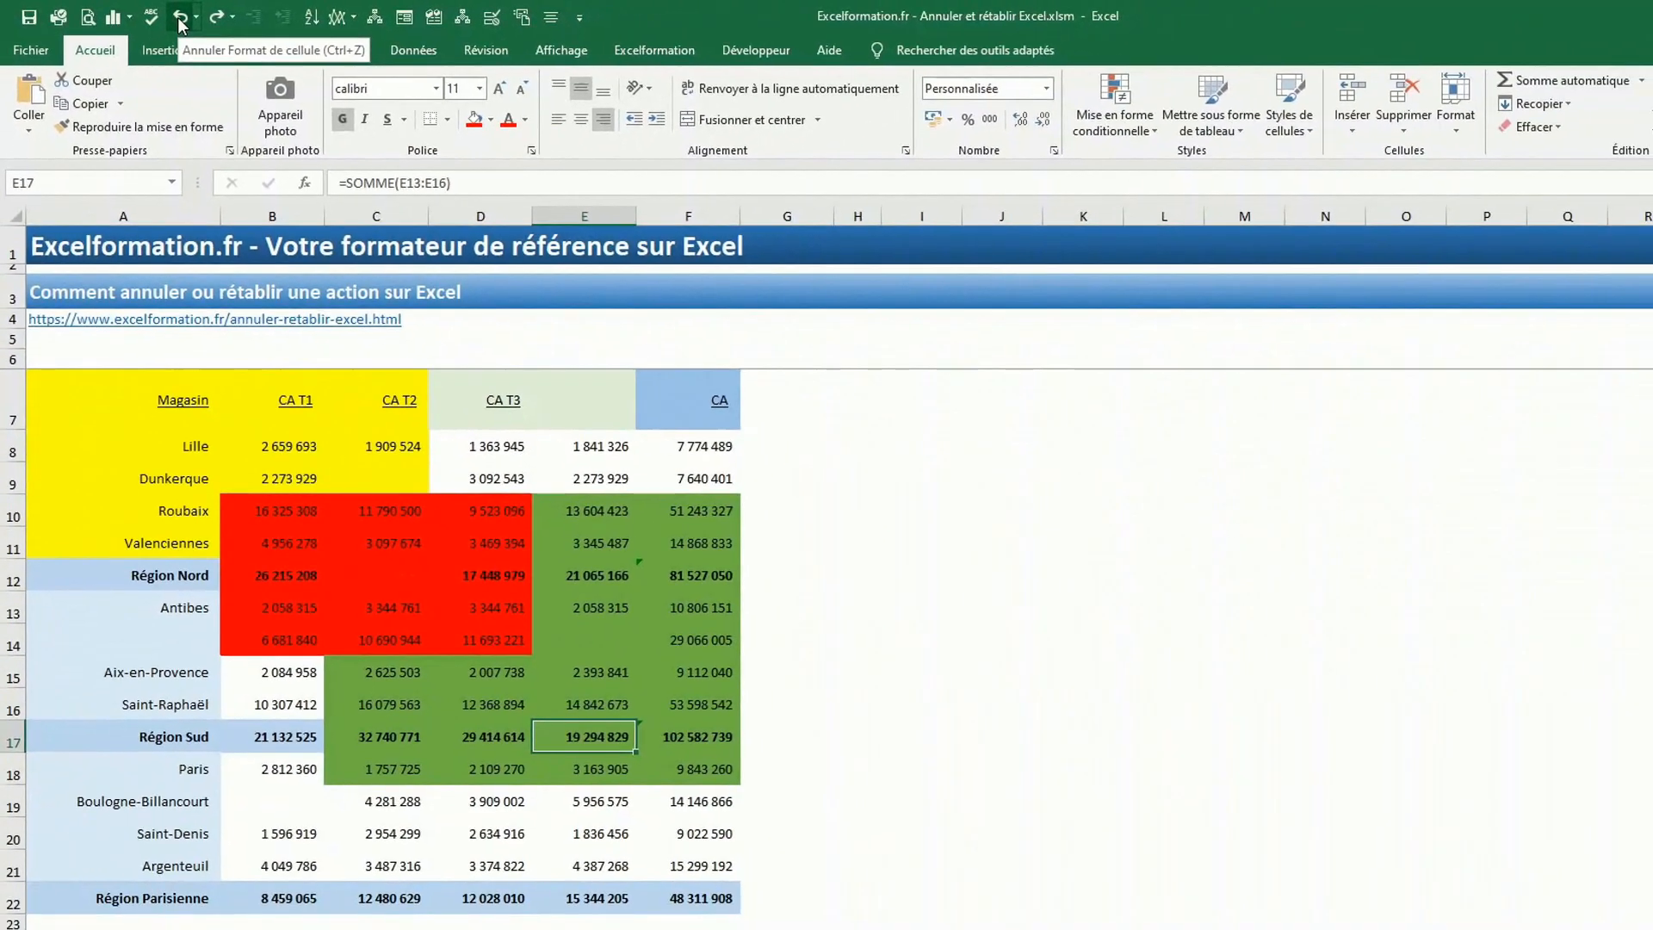
click(180, 18)
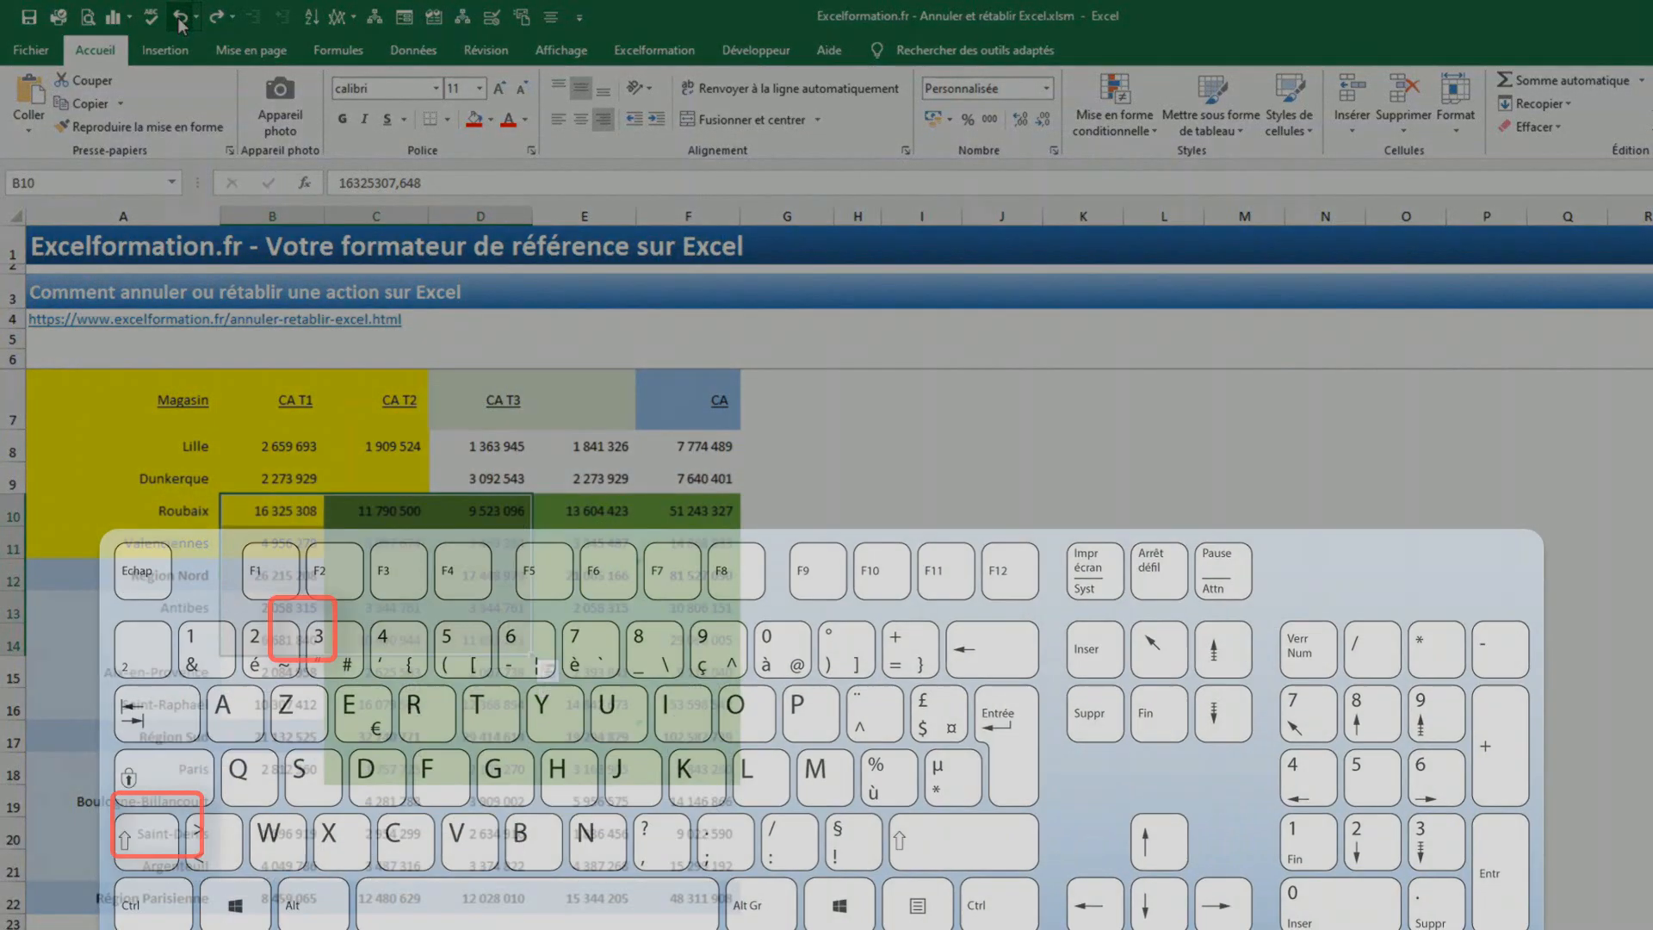
key(ctrl+z)
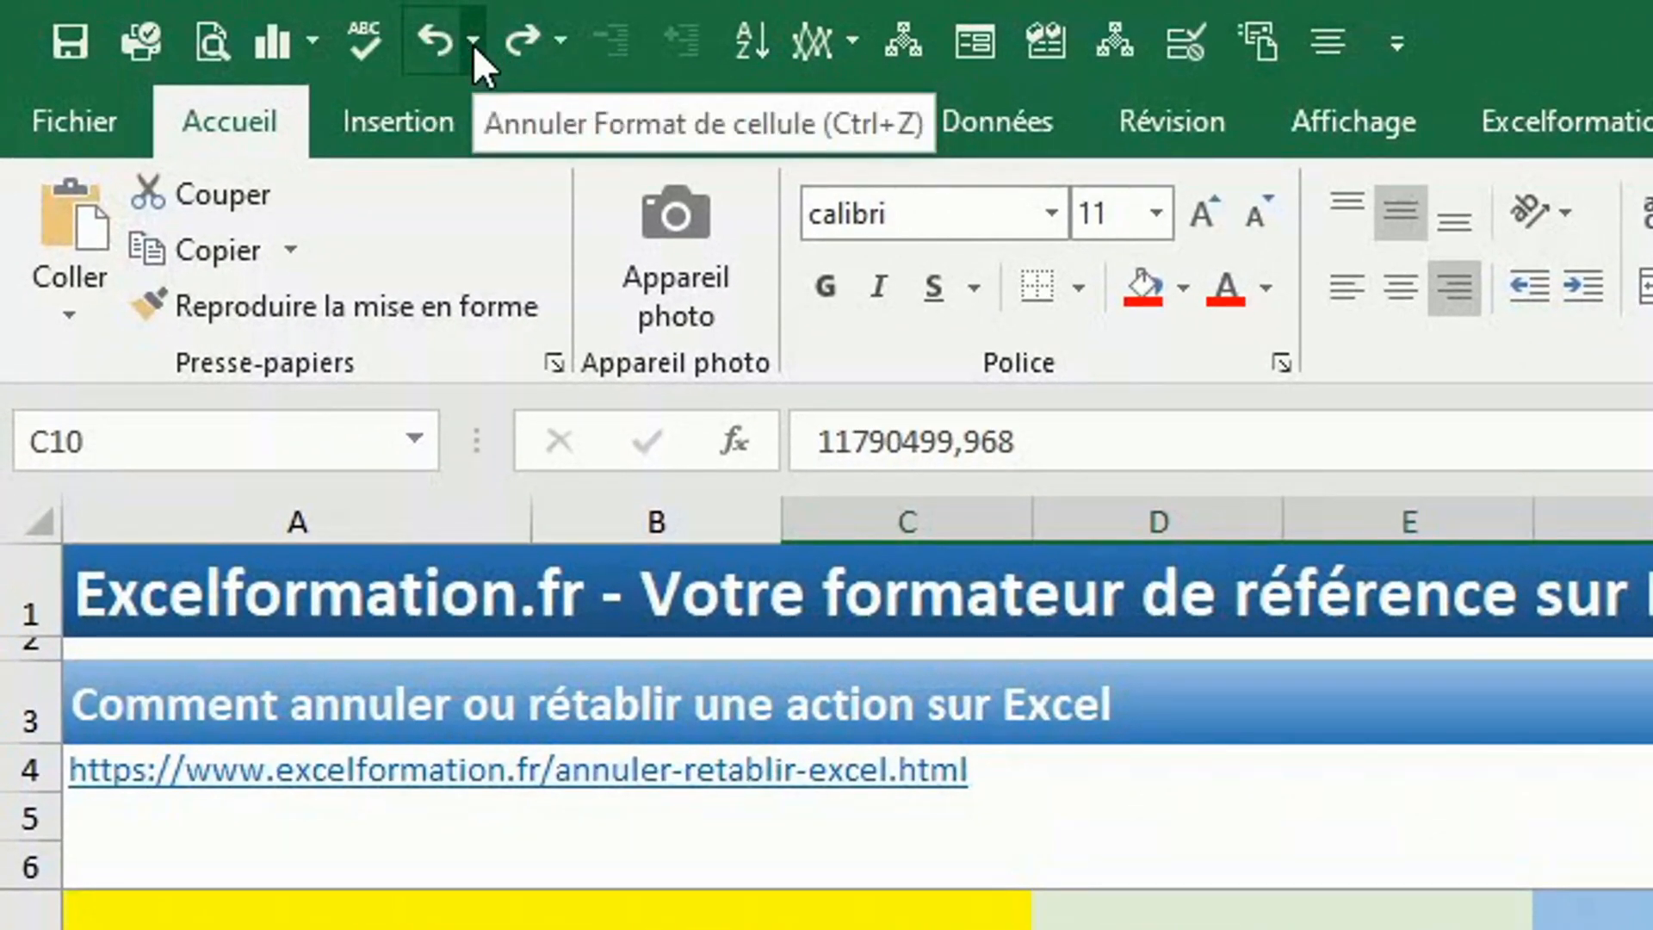
- Undo the six most recent operations at once from the undo history, and also undo the clearing of E7
click(473, 44)
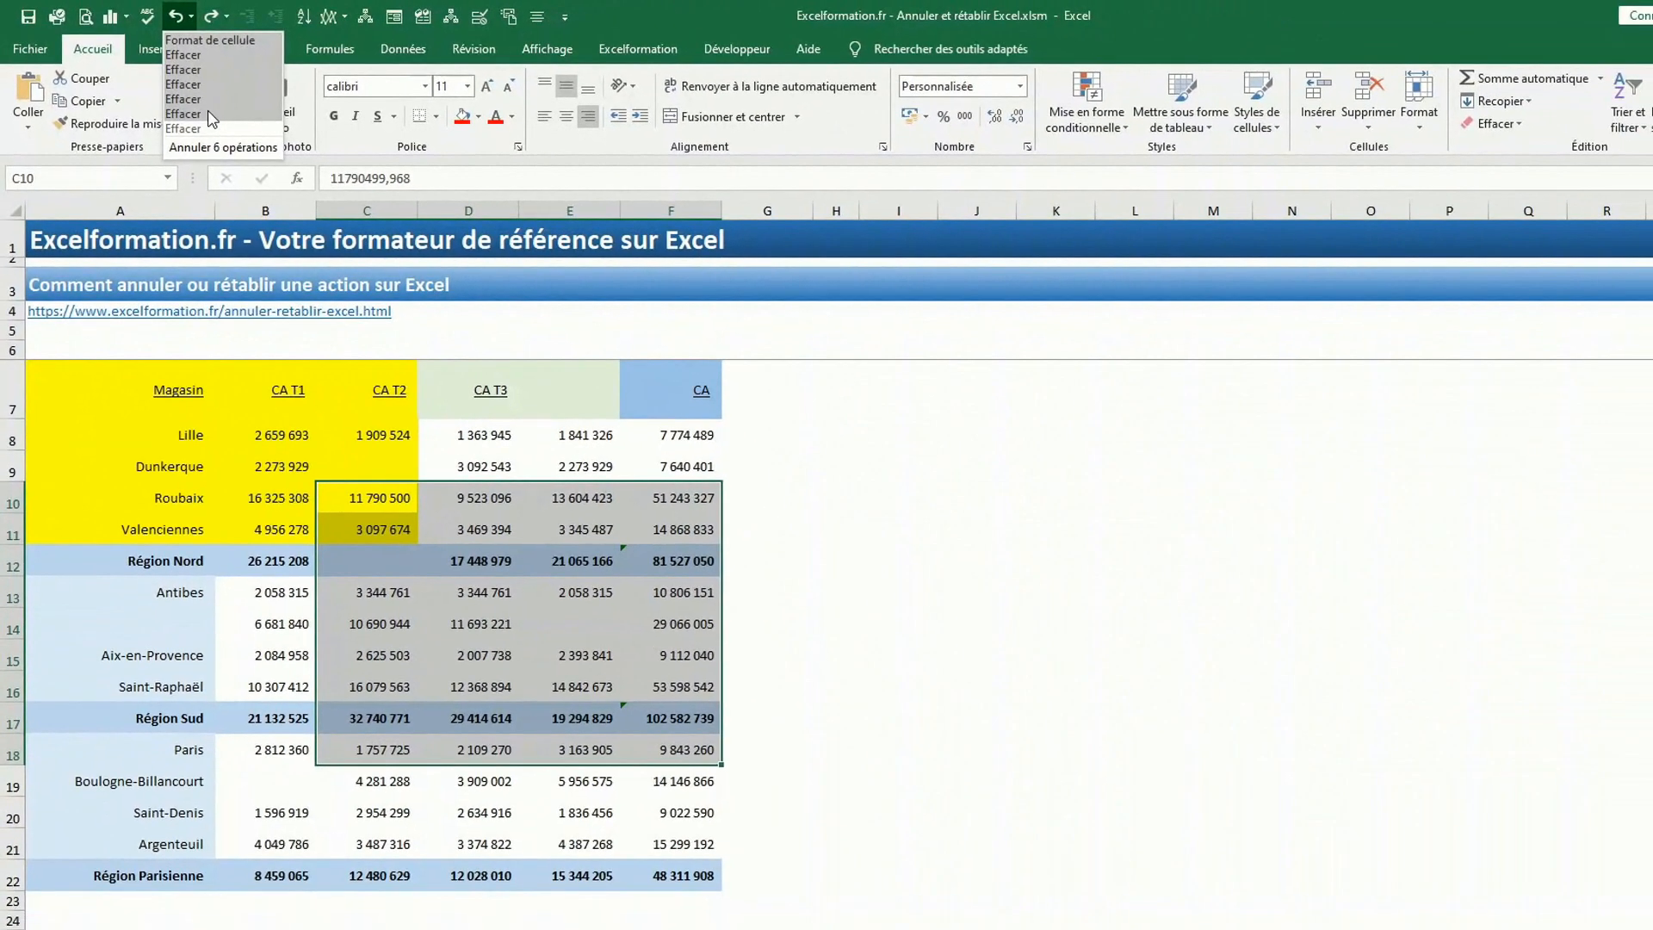
click(211, 118)
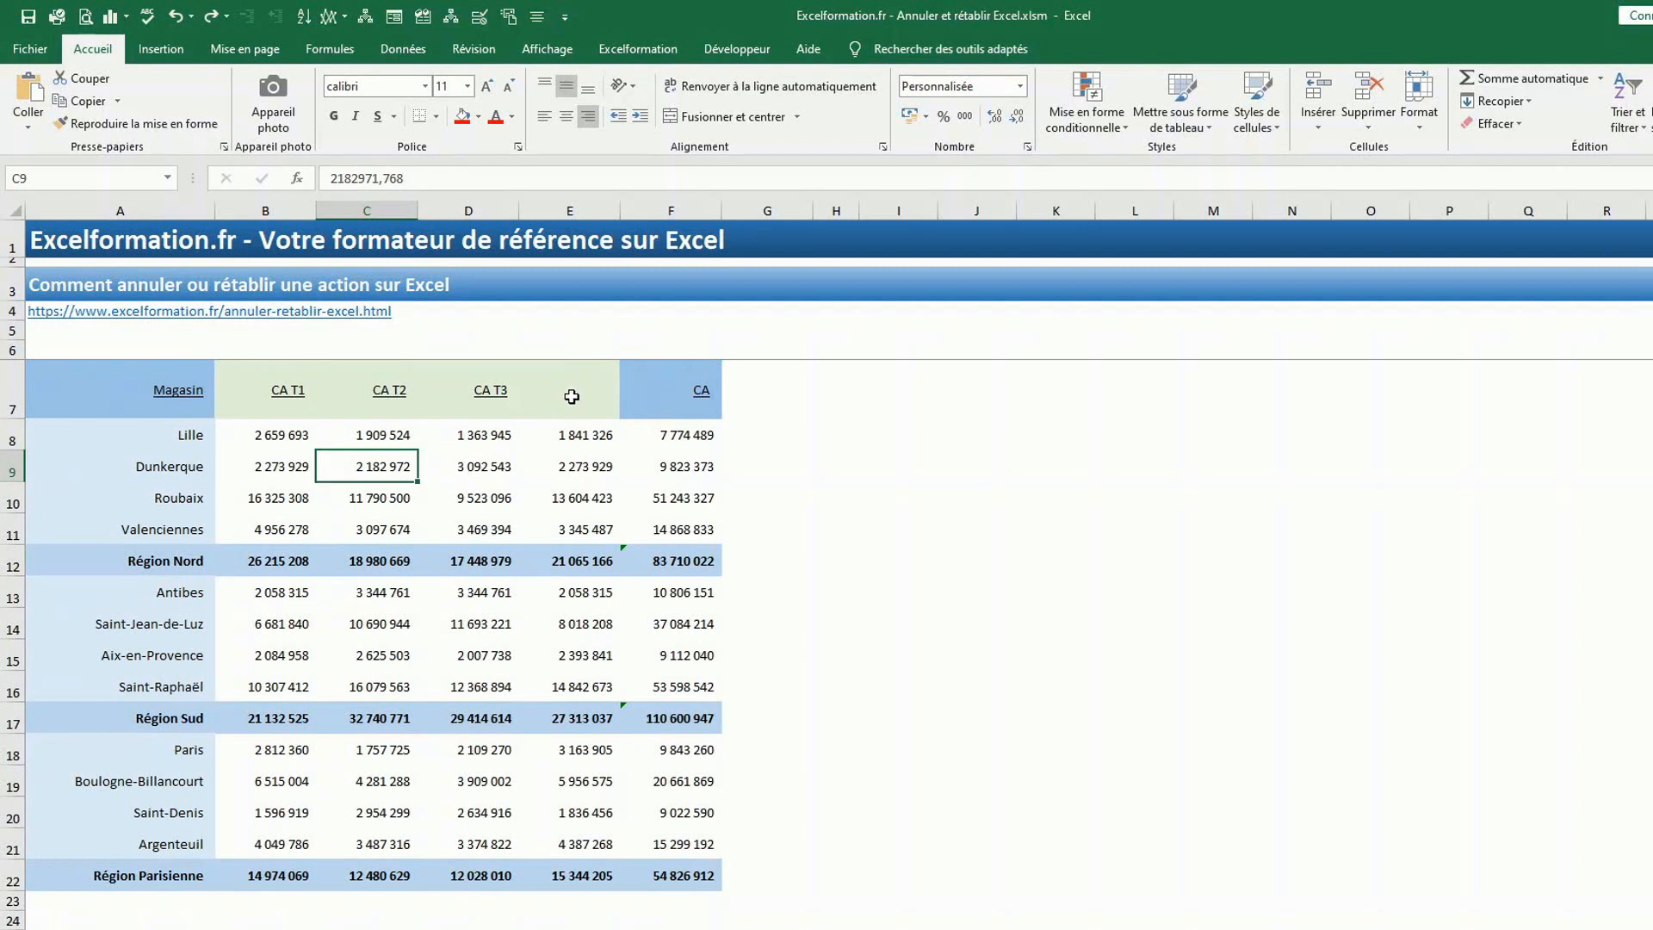
key(ctrl+z)
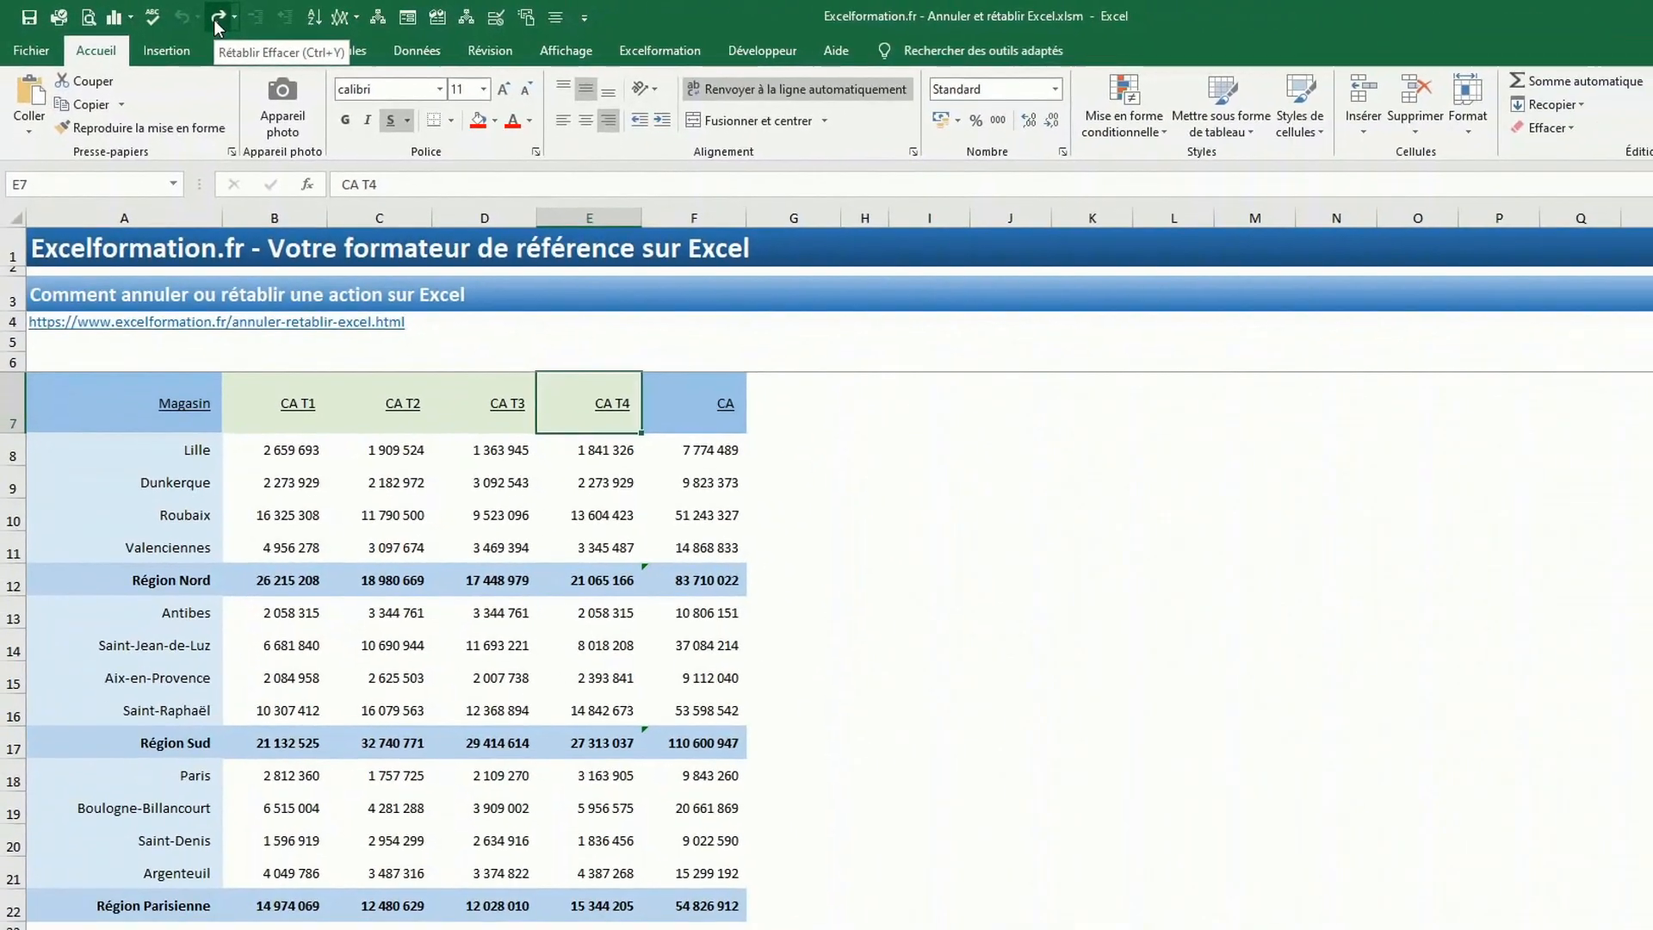
- Redo the clearing of E7 and C9 individually, and redo the next four clearing operations together from the redo history
click(221, 21)
click(222, 21)
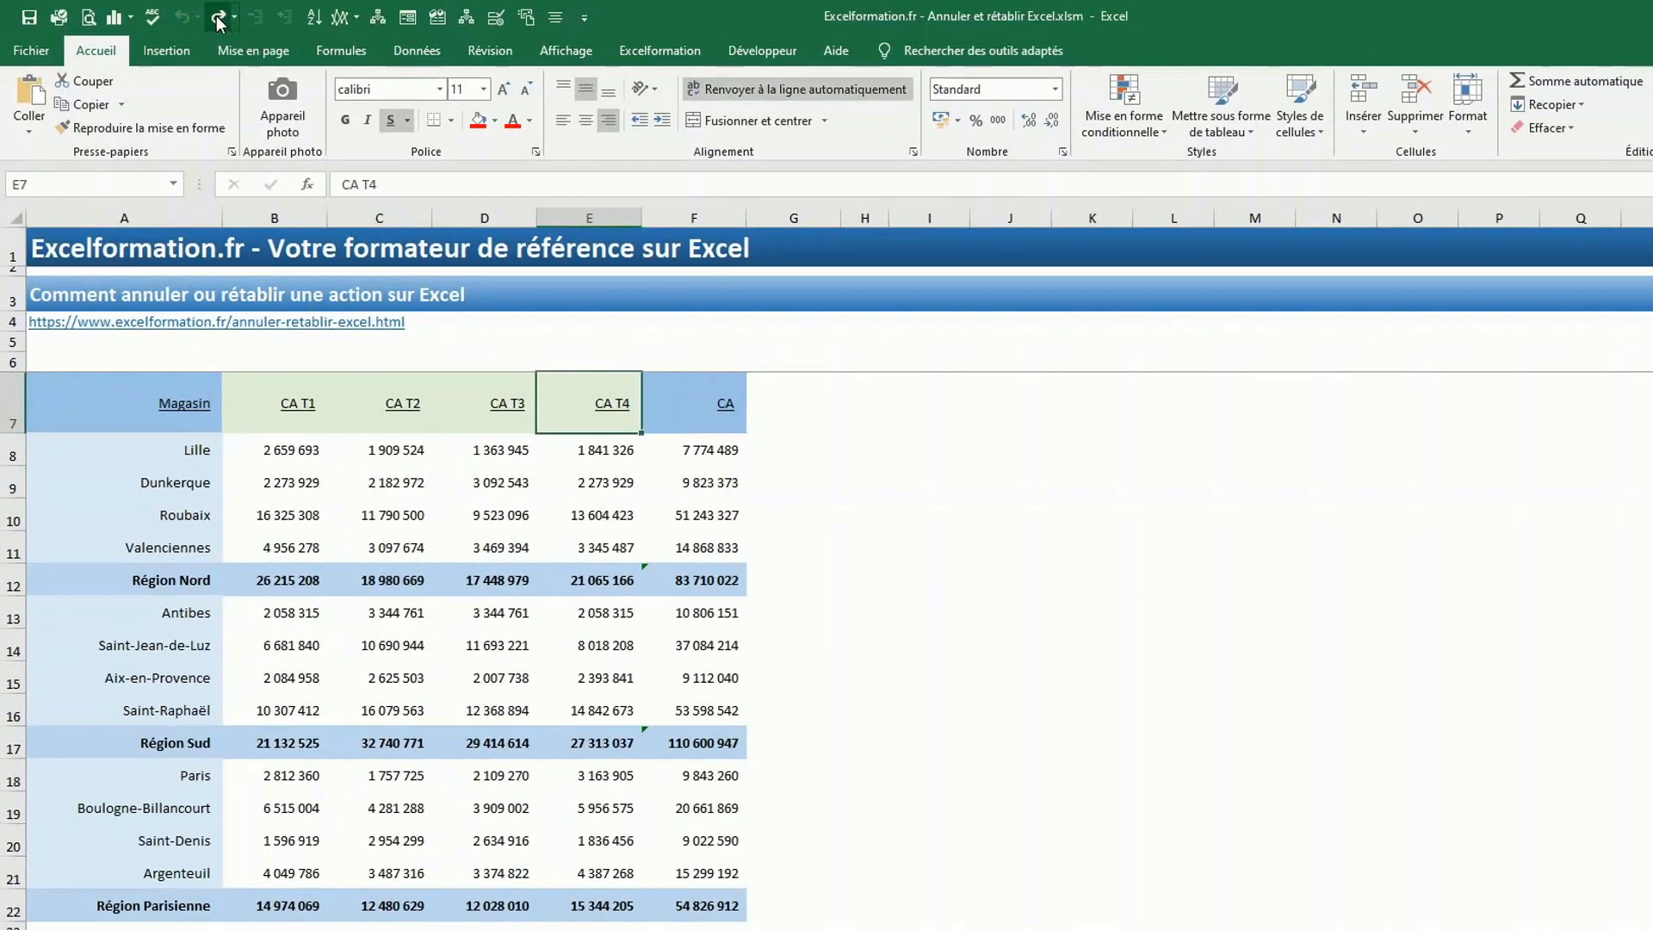
click(220, 20)
click(221, 21)
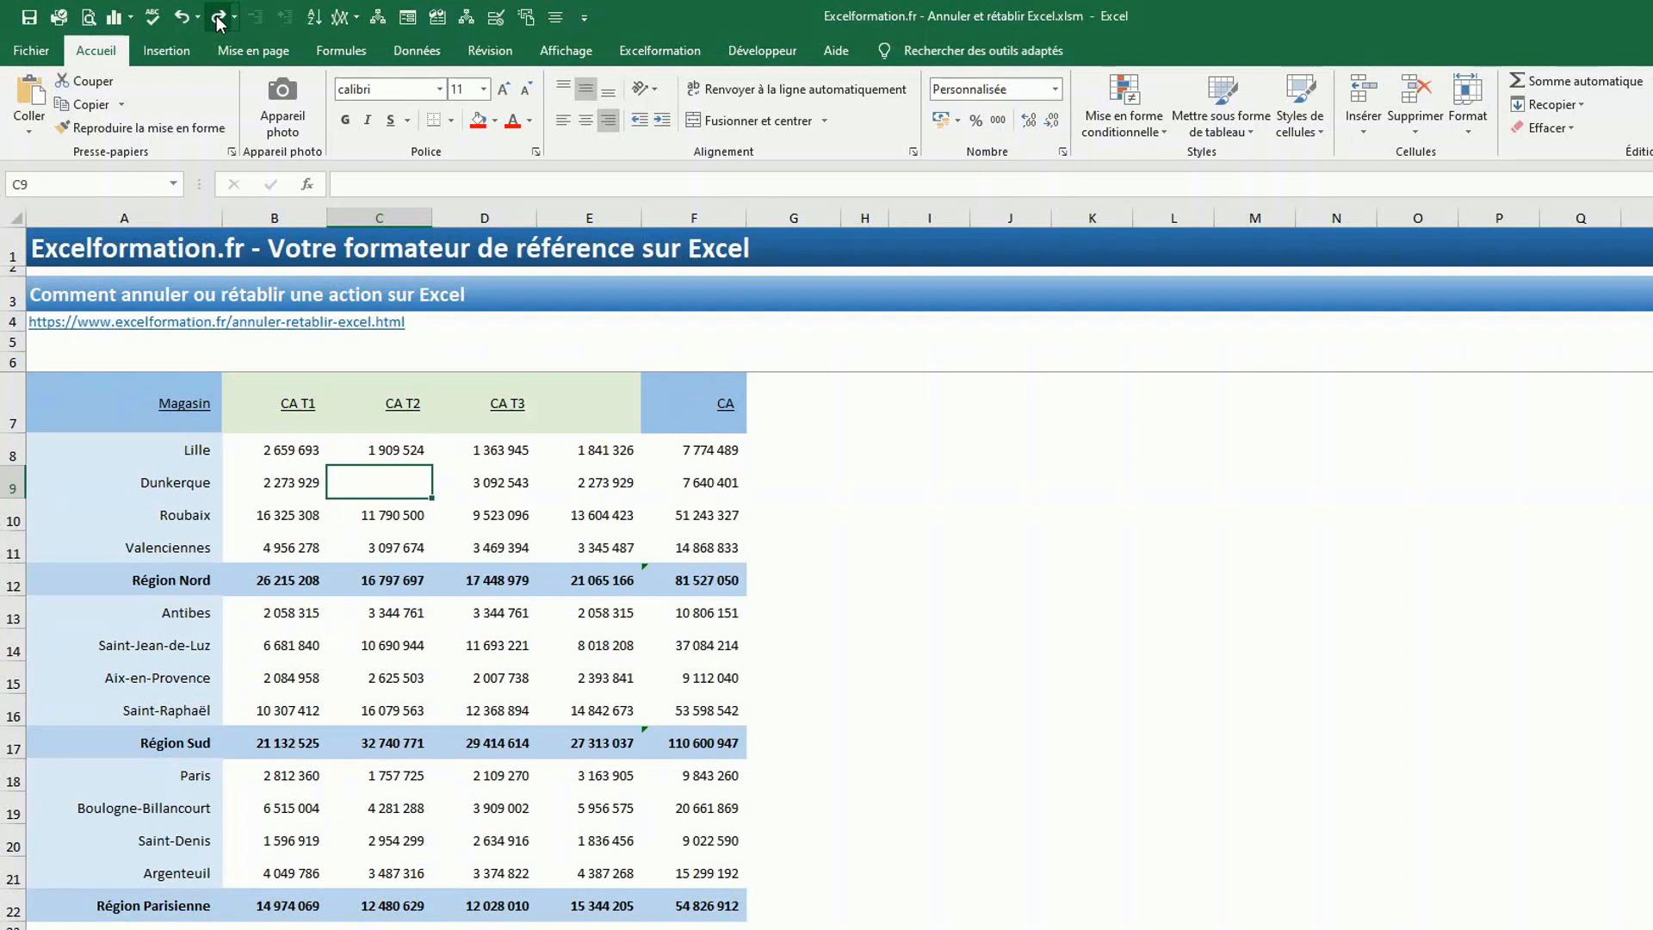
click(234, 18)
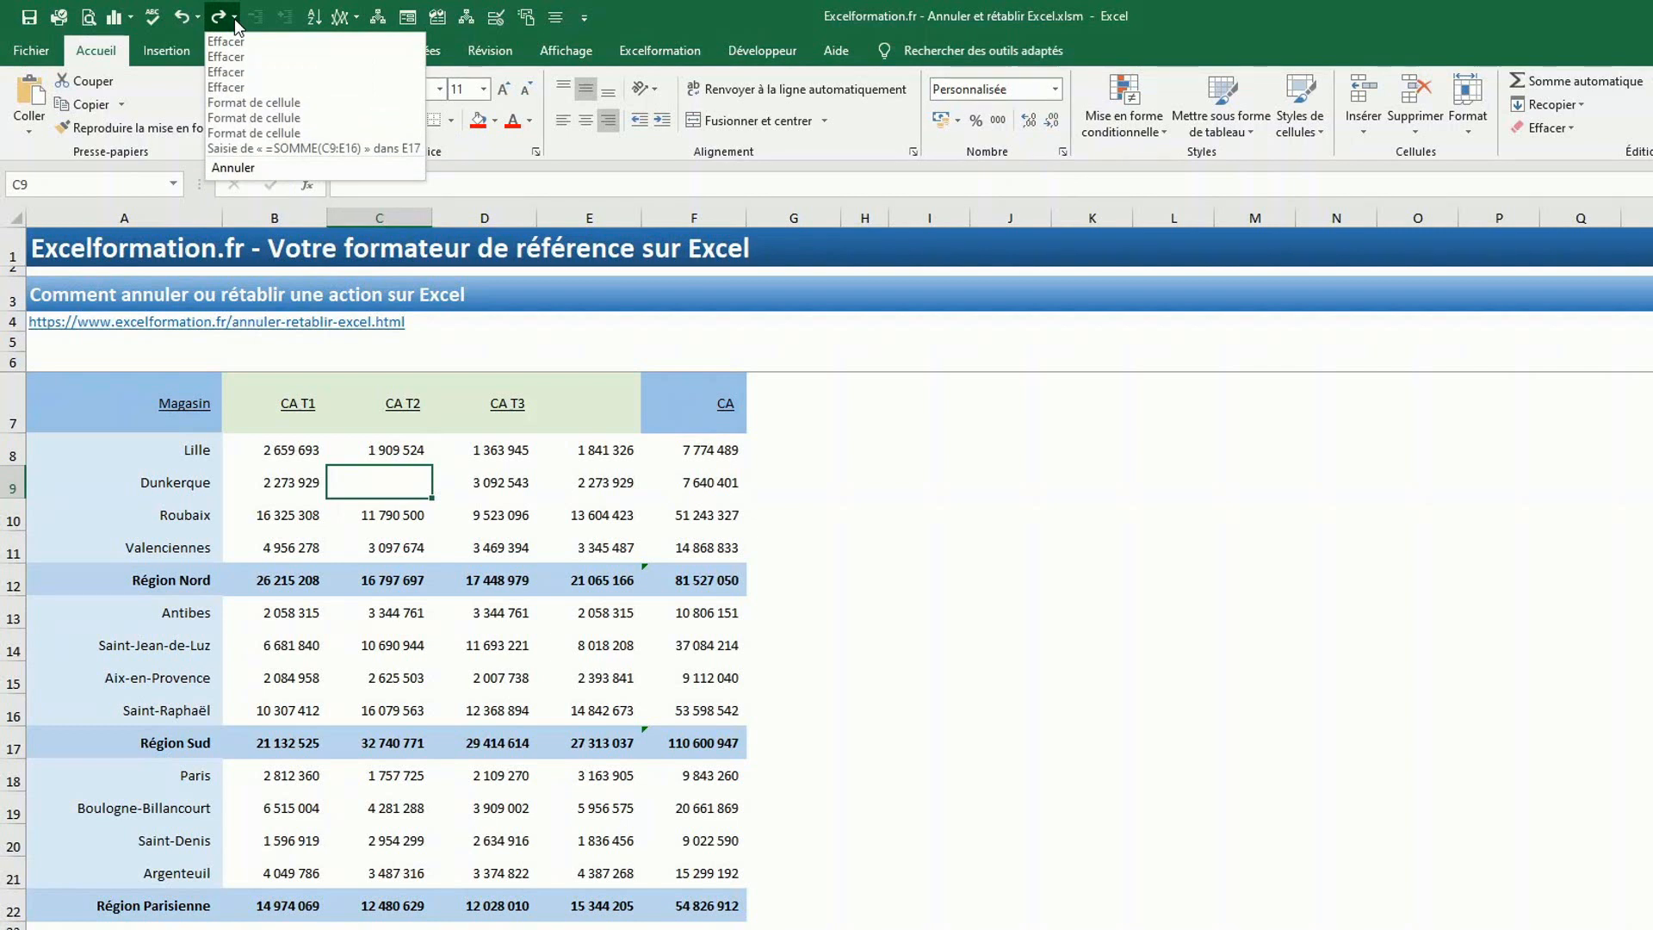
click(251, 92)
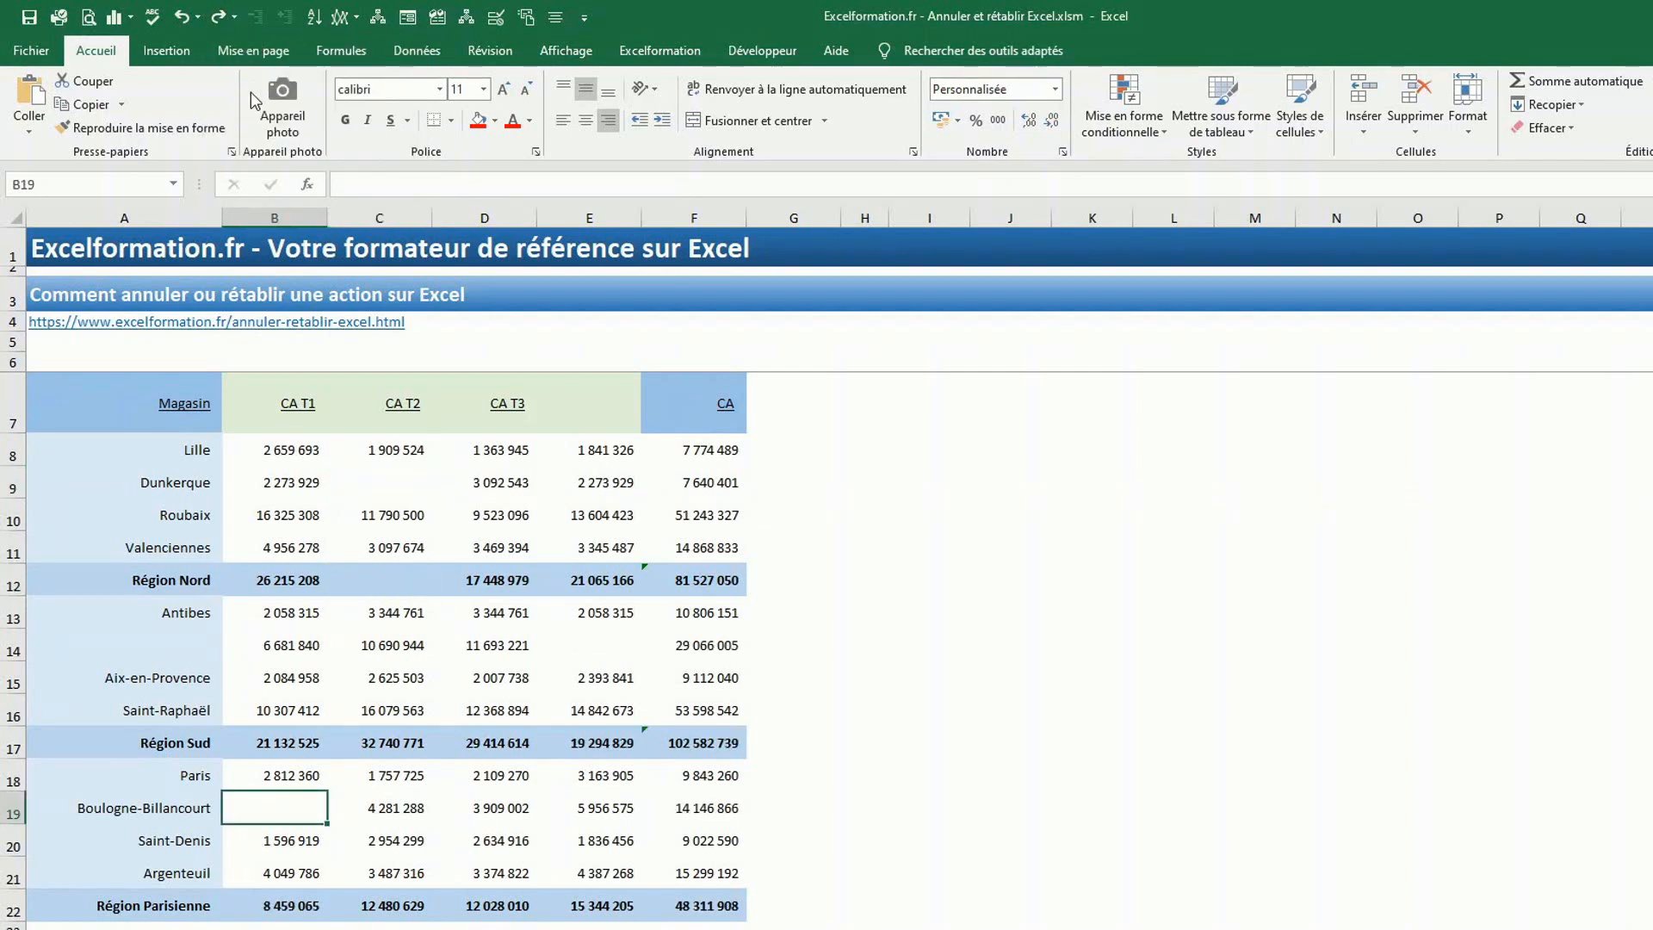
- Redo the yellow, green and red fills and the =SOMME(C9:E16) formula entry in E17
key(ctrl+y)
key(ctrl+y)
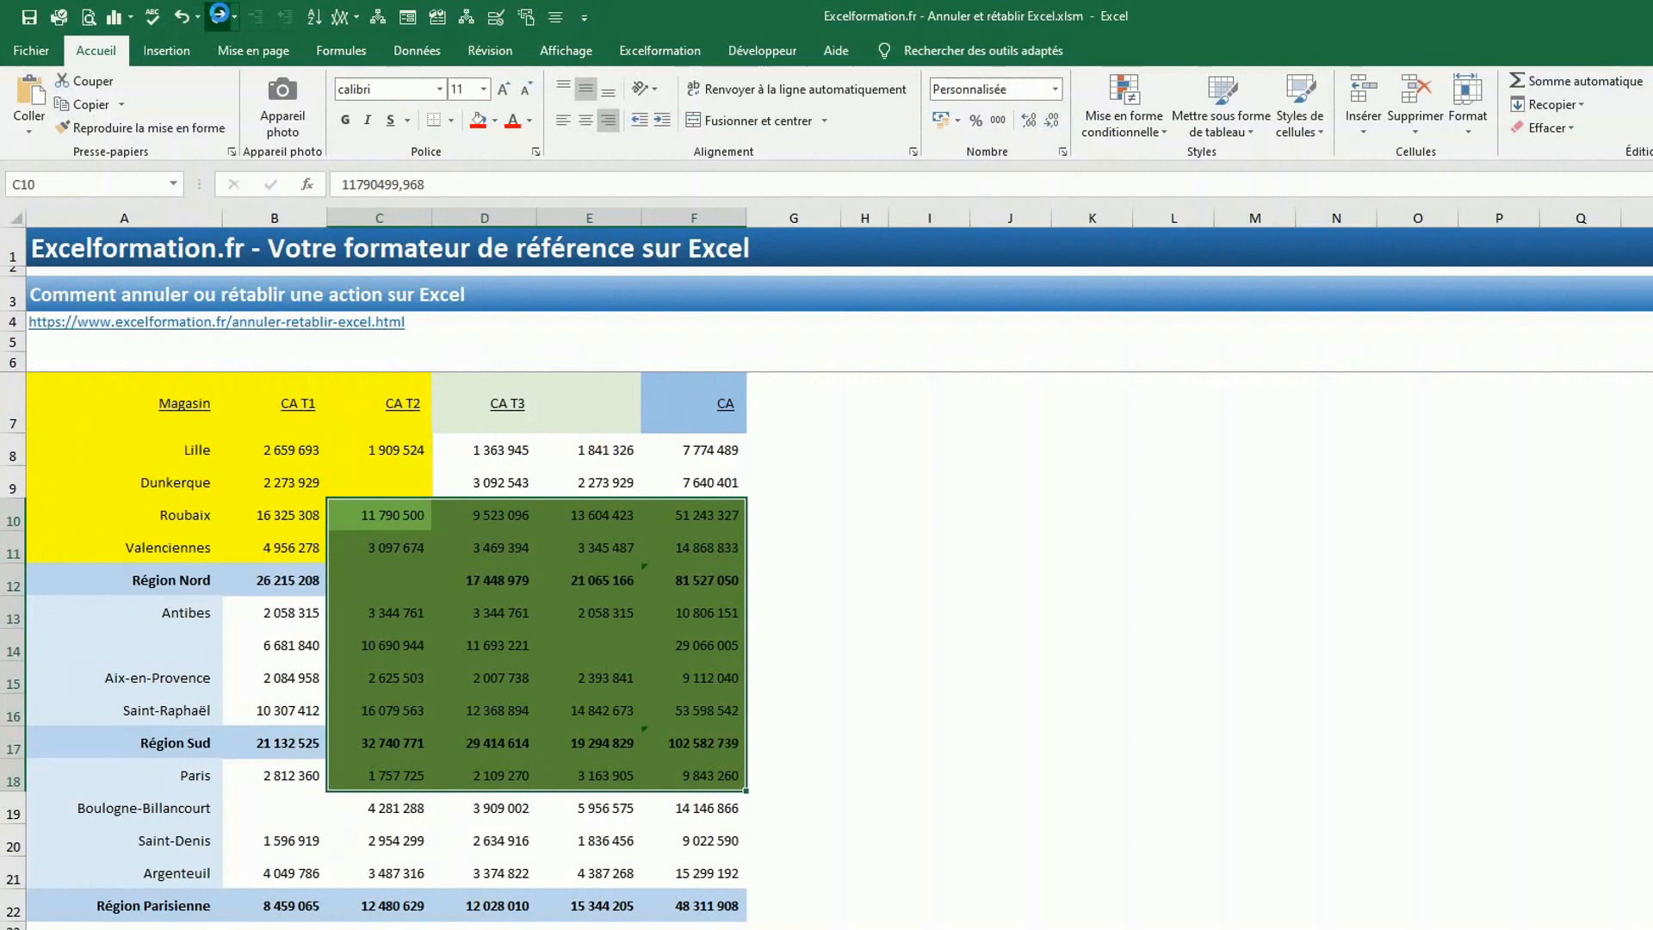
click(220, 16)
click(221, 15)
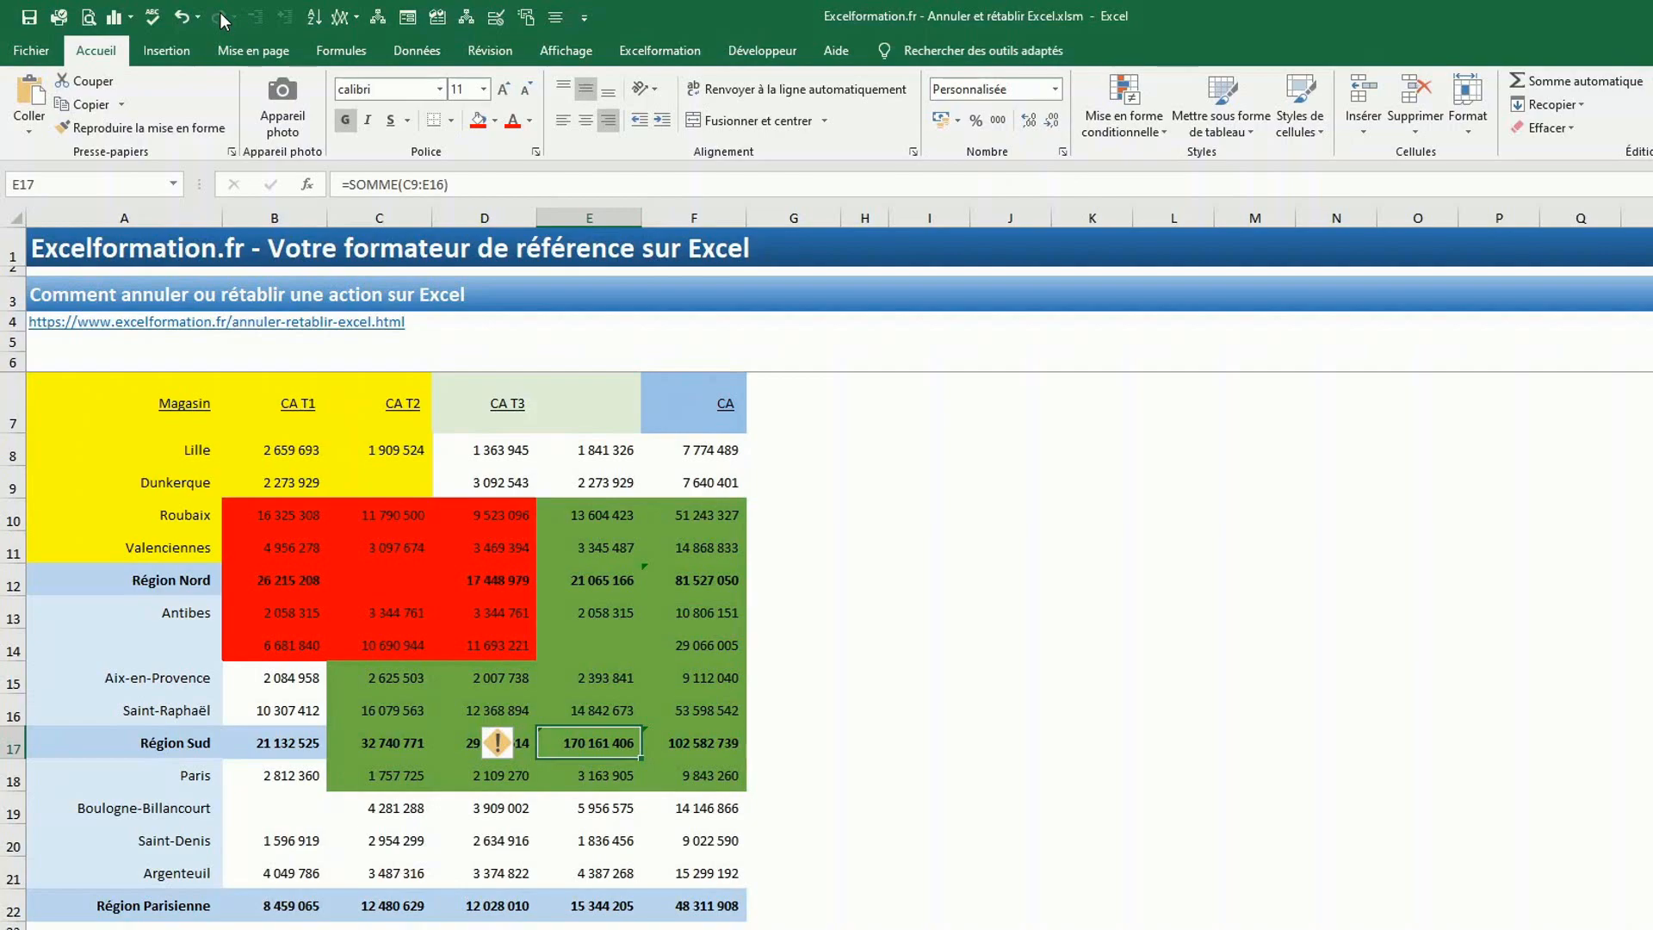
- Run the workbook's macro named "macro"
key(alt+F8)
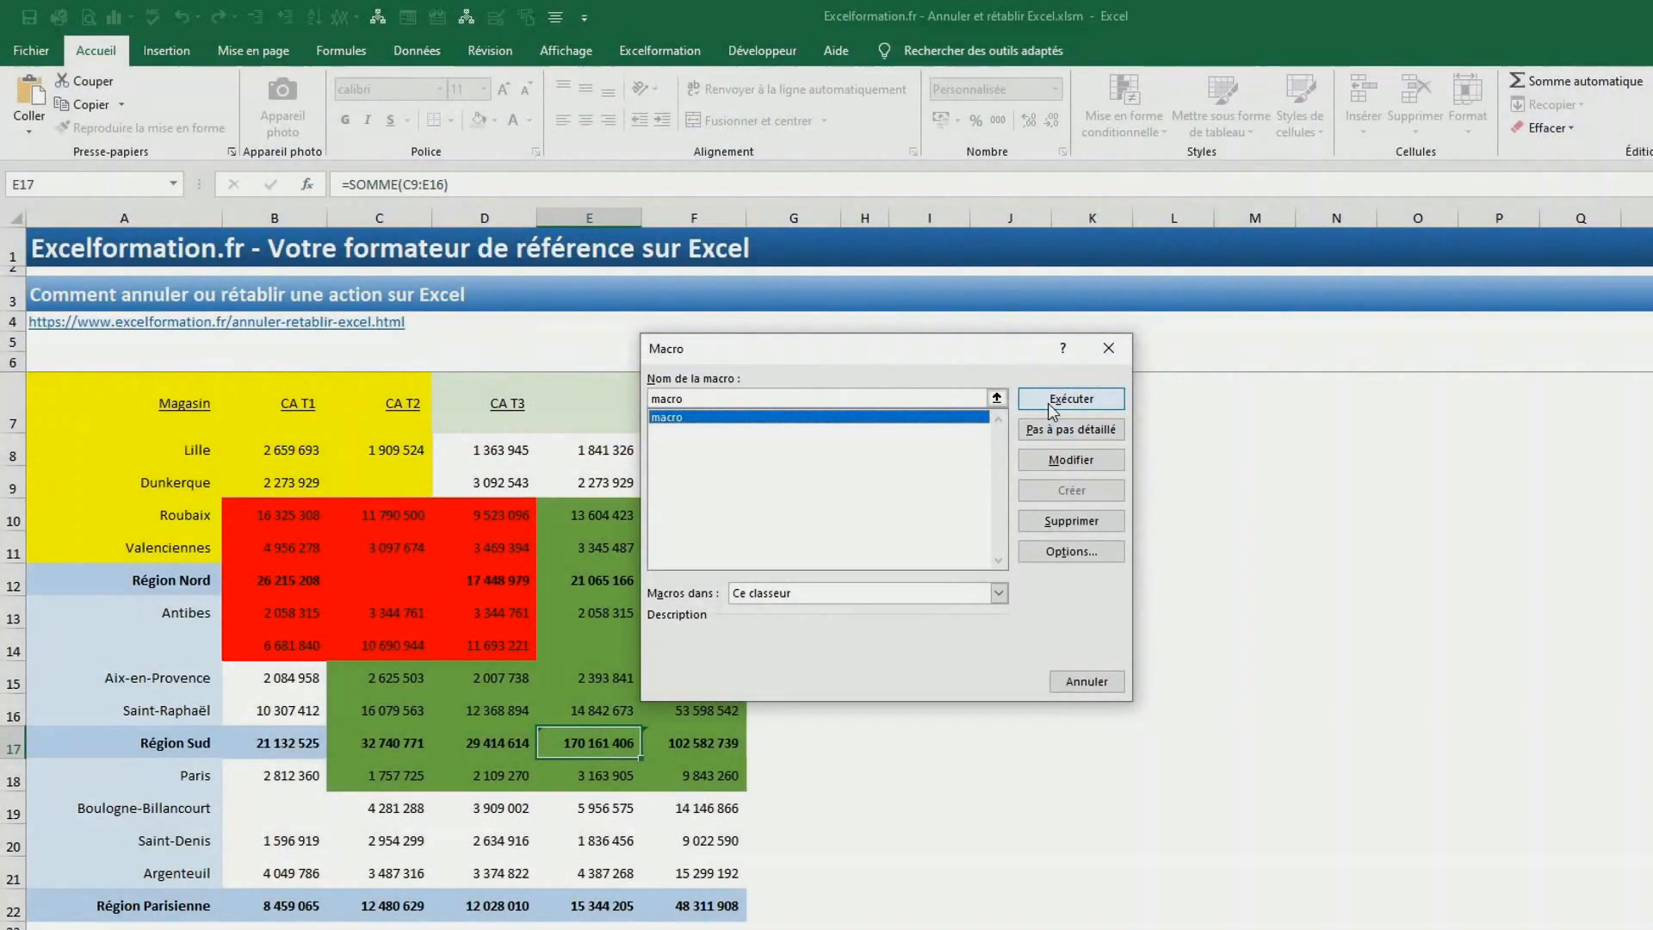
click(1049, 403)
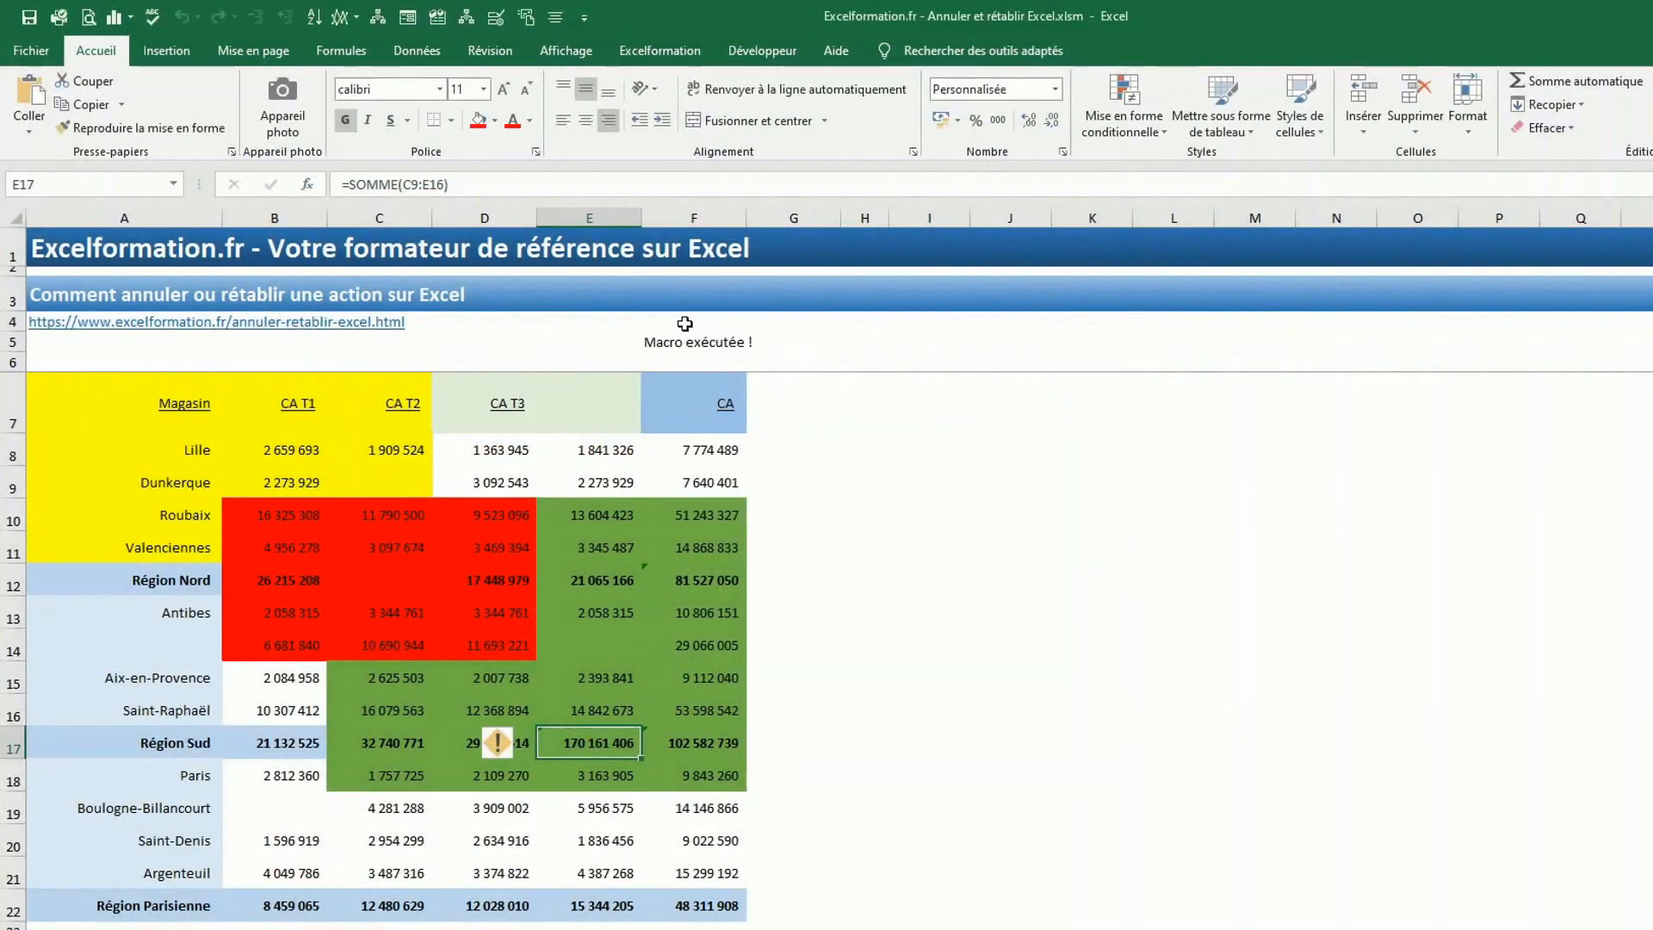